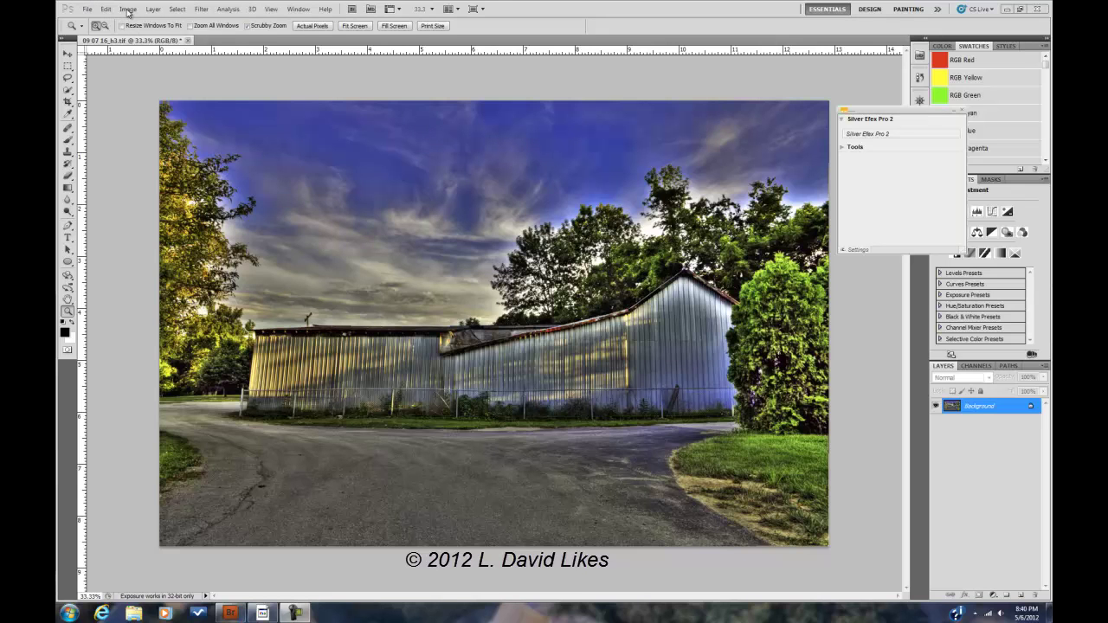
- Check the barn photo's current Image Size and close it without changes
click(127, 12)
mouse_move(131, 39)
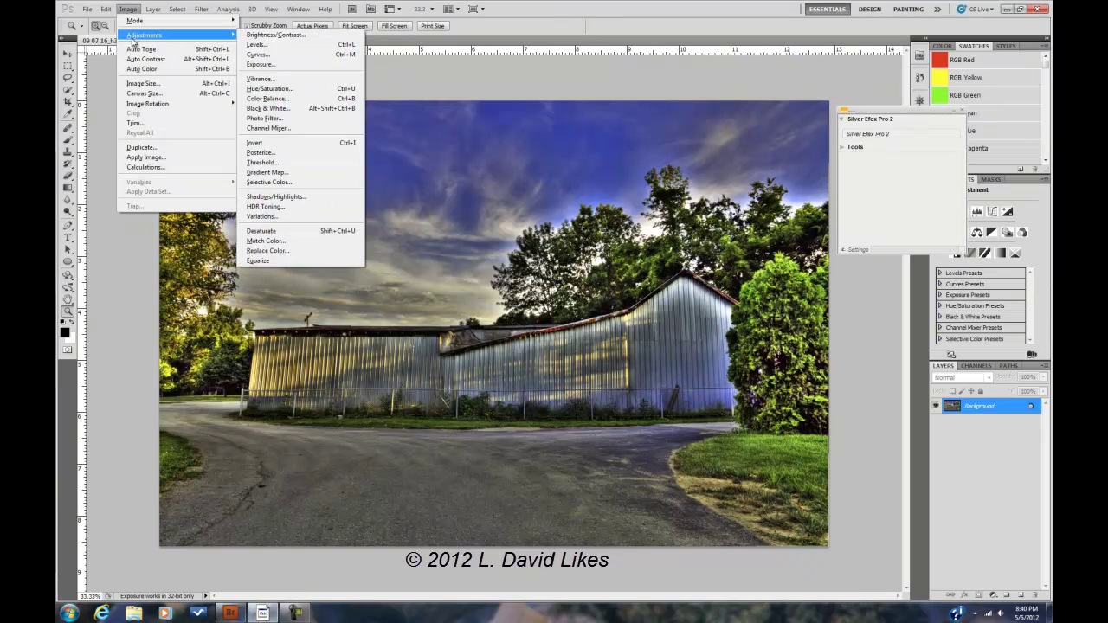
click(143, 84)
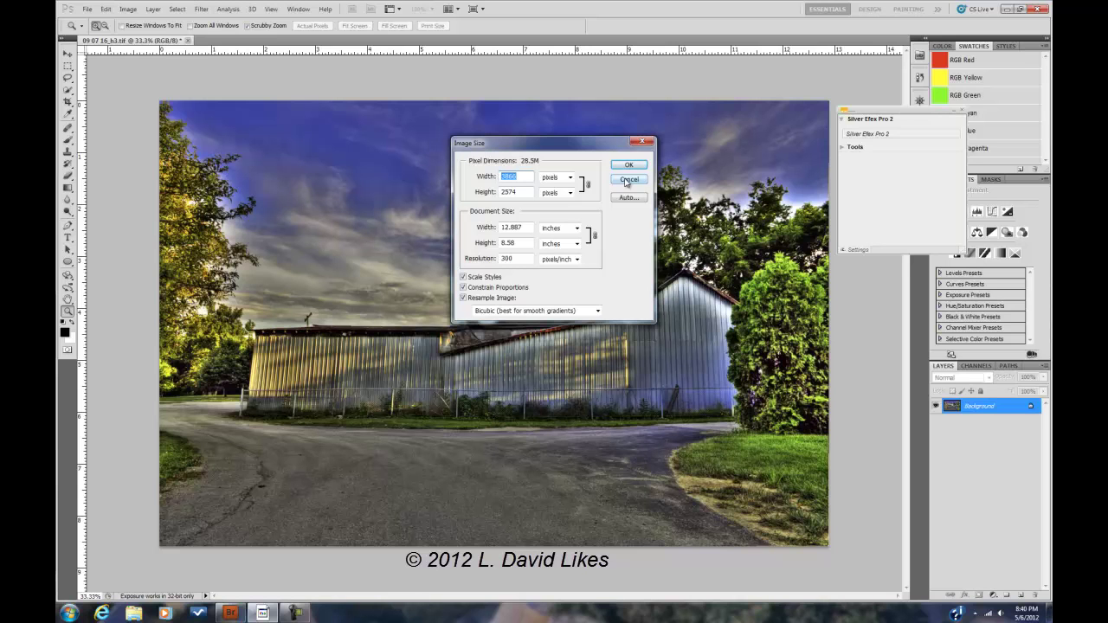
click(628, 180)
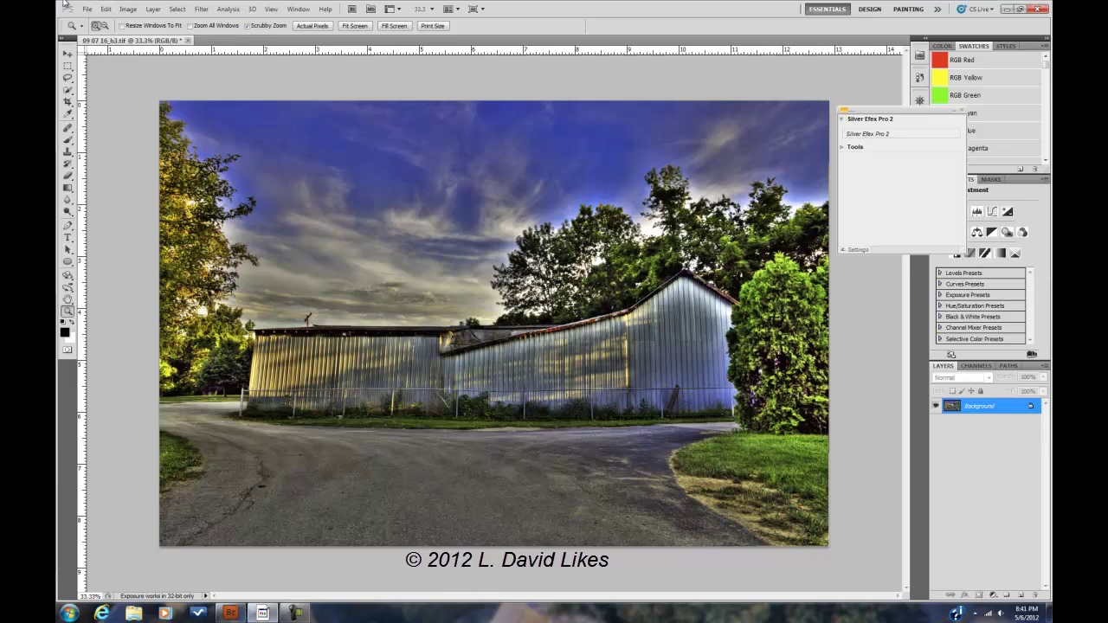
- Open the barn photo in Perfect Resize 7 and browse the Photographic and Custom size presets
click(86, 9)
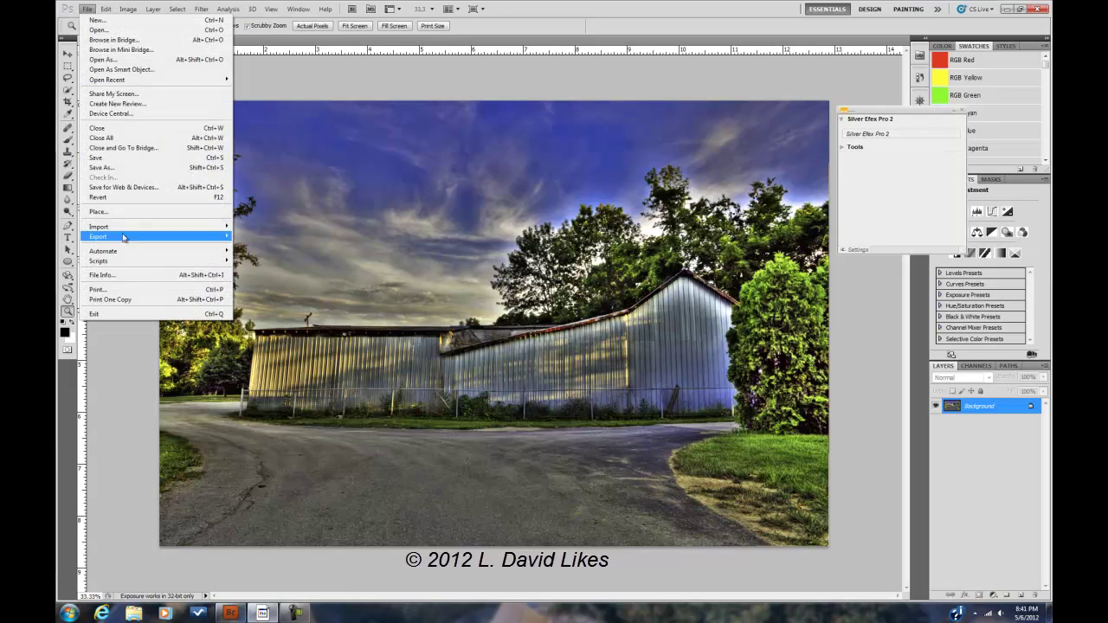
mouse_move(151, 254)
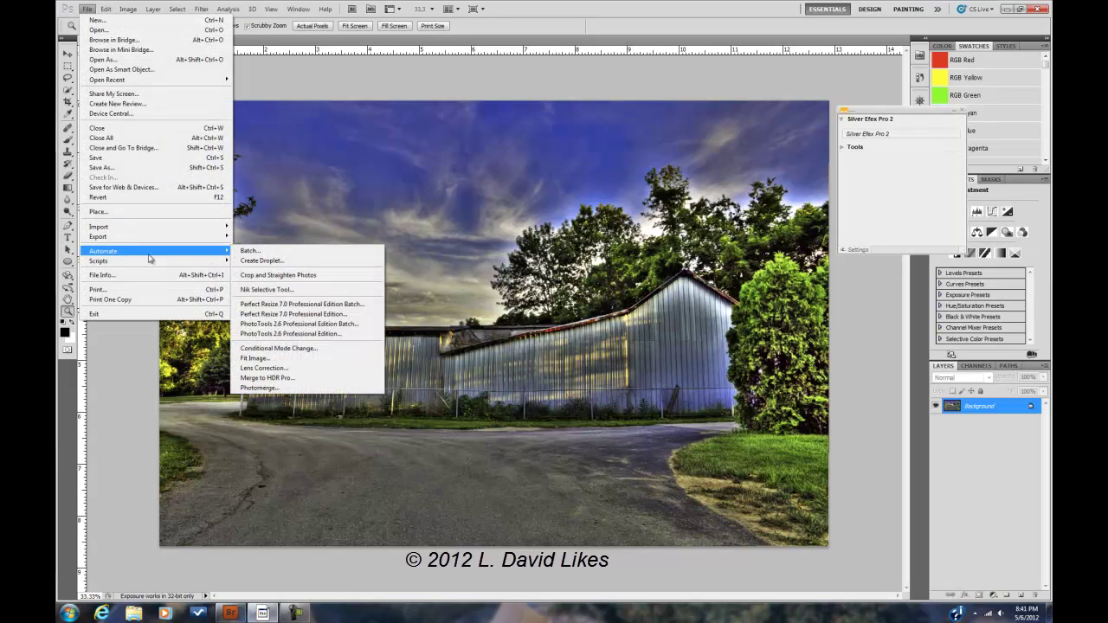
click(285, 315)
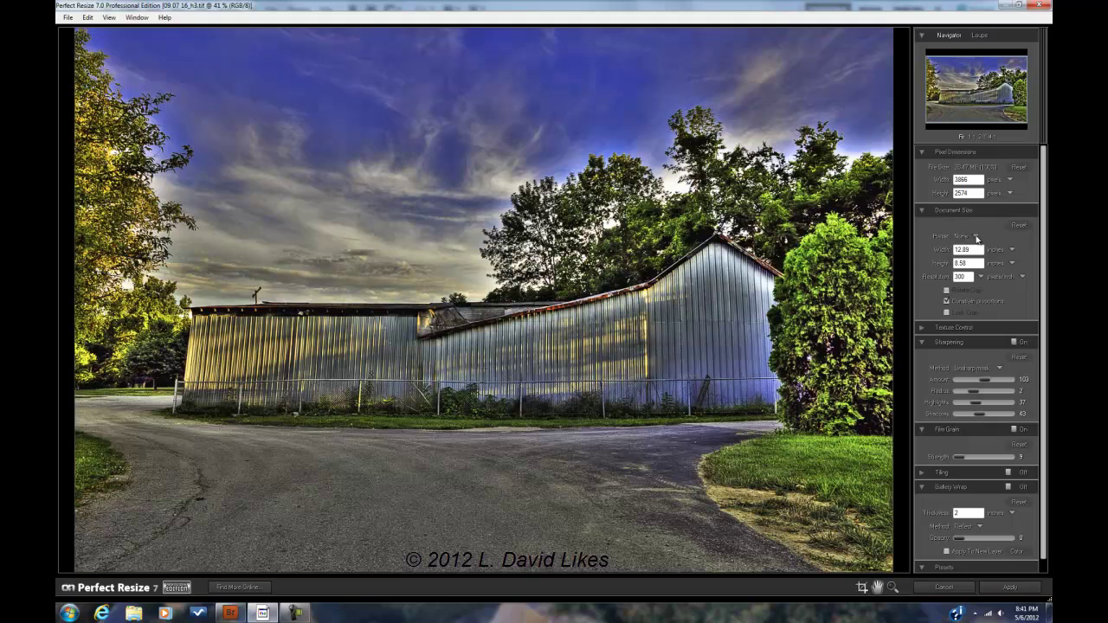
click(977, 238)
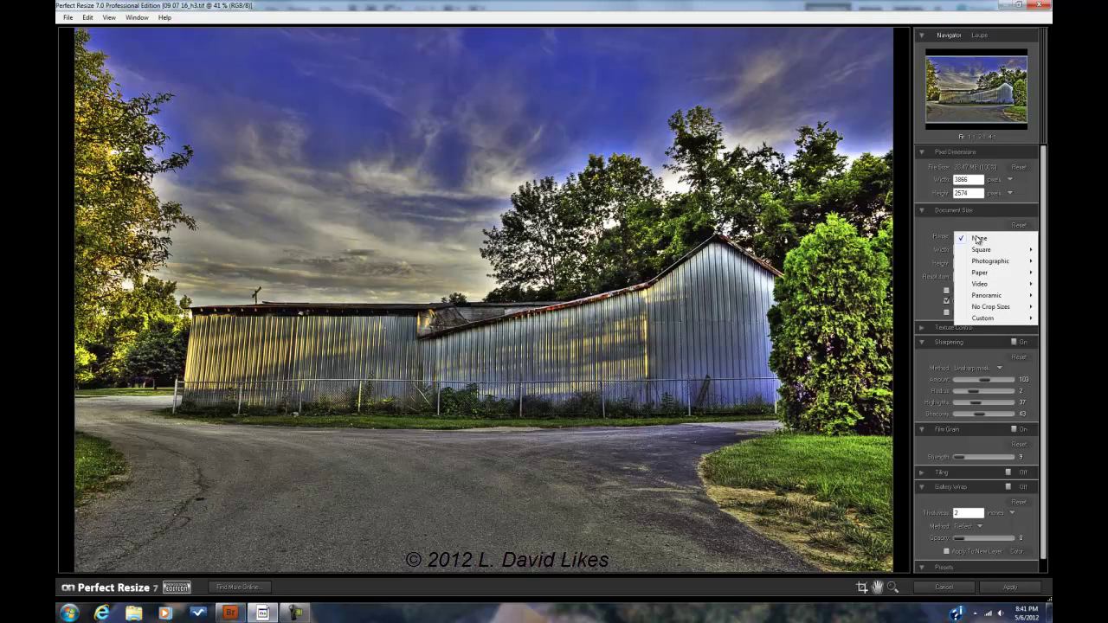
mouse_move(984, 262)
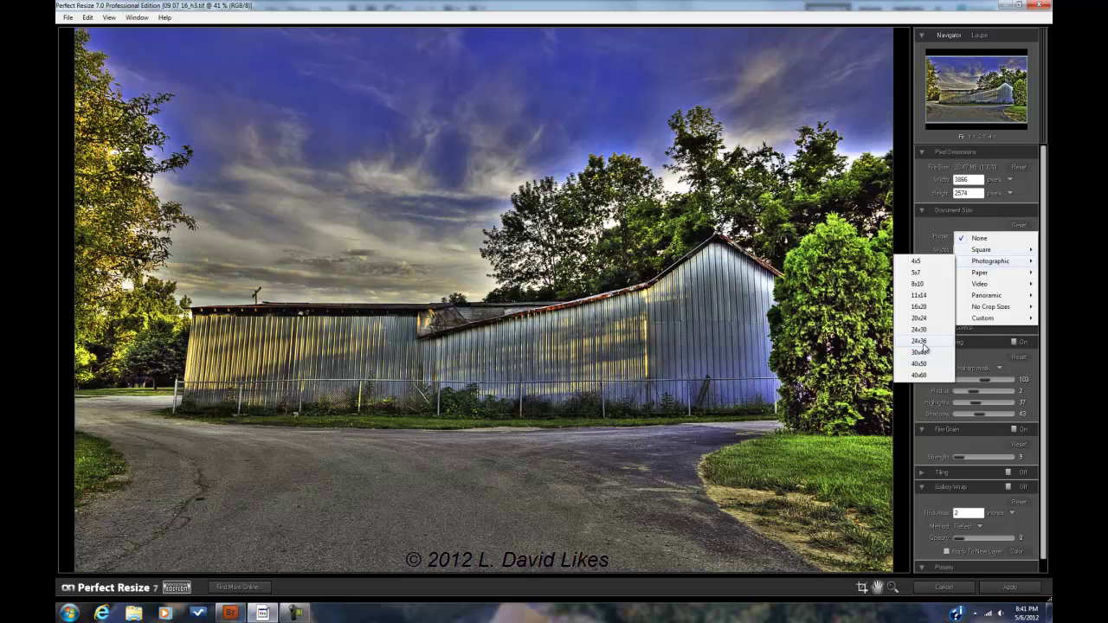
mouse_move(981, 319)
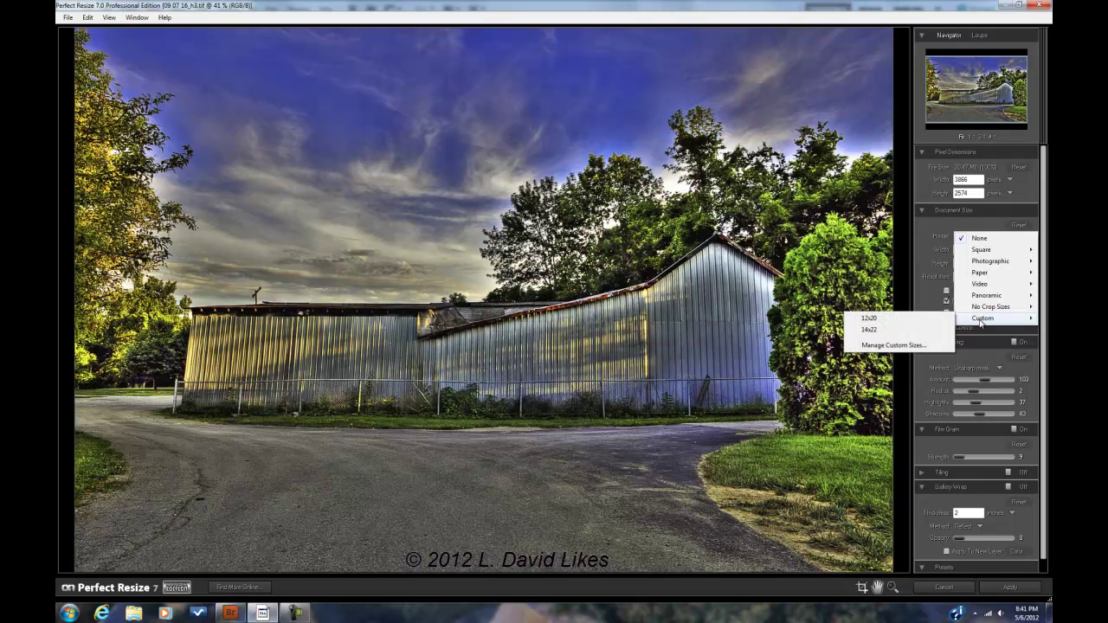
- Apply the Custom 14x22 preset and nudge the crop's bottom corners to frame the photo
click(891, 334)
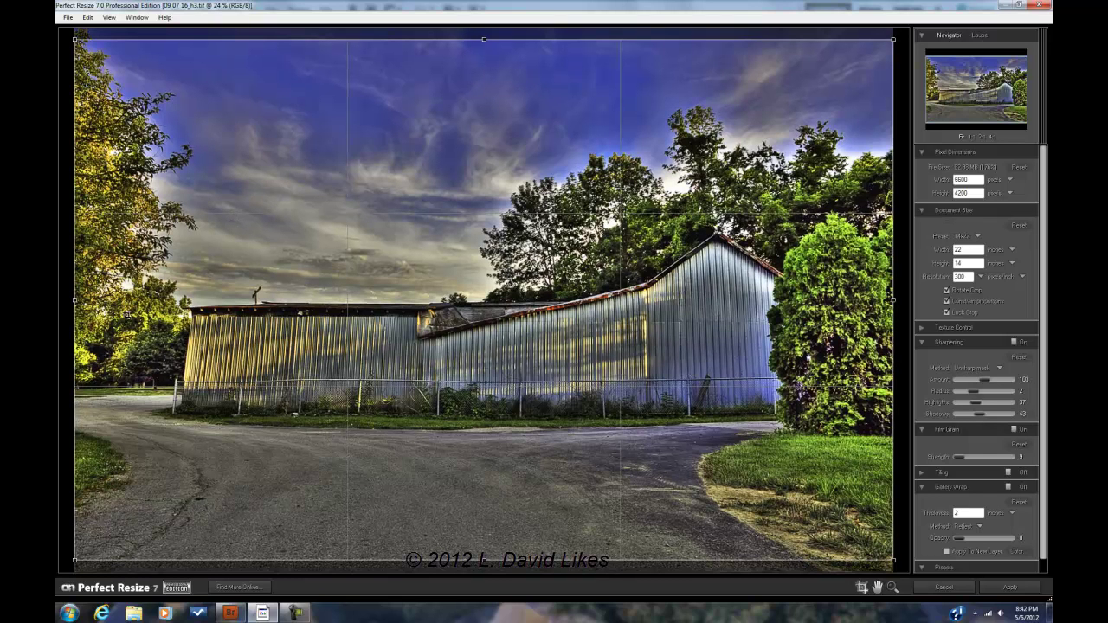
drag(74, 562, 76, 561)
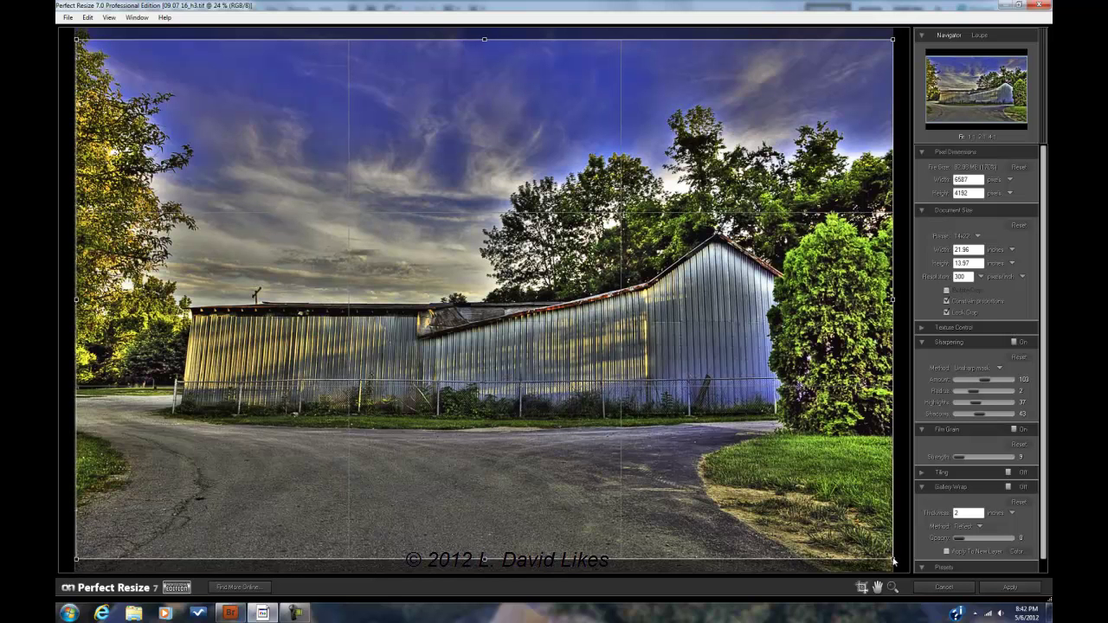
drag(893, 559, 896, 564)
- Turn gallery wrap on, raise its opacity, choose Reflect Soft, then switch the wrap off again
click(1023, 489)
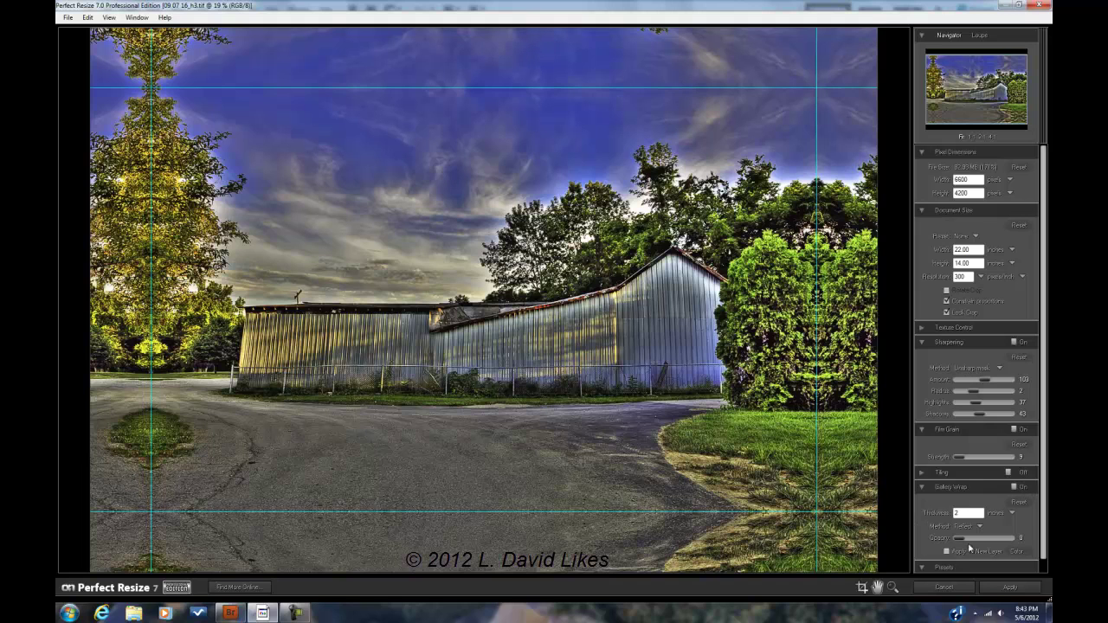
drag(967, 541, 981, 542)
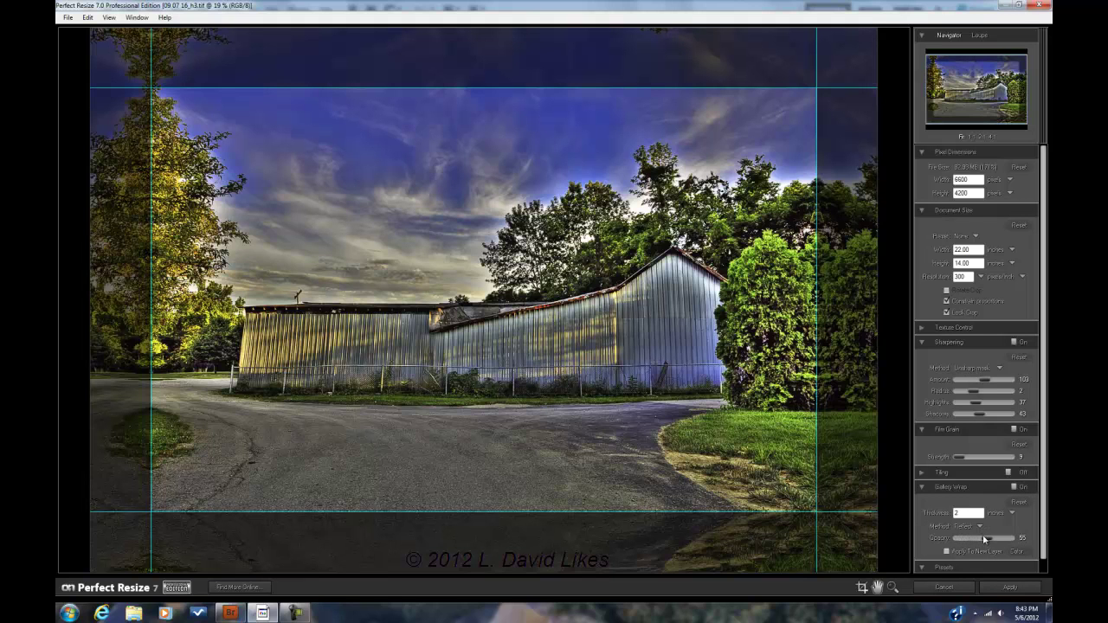
click(979, 524)
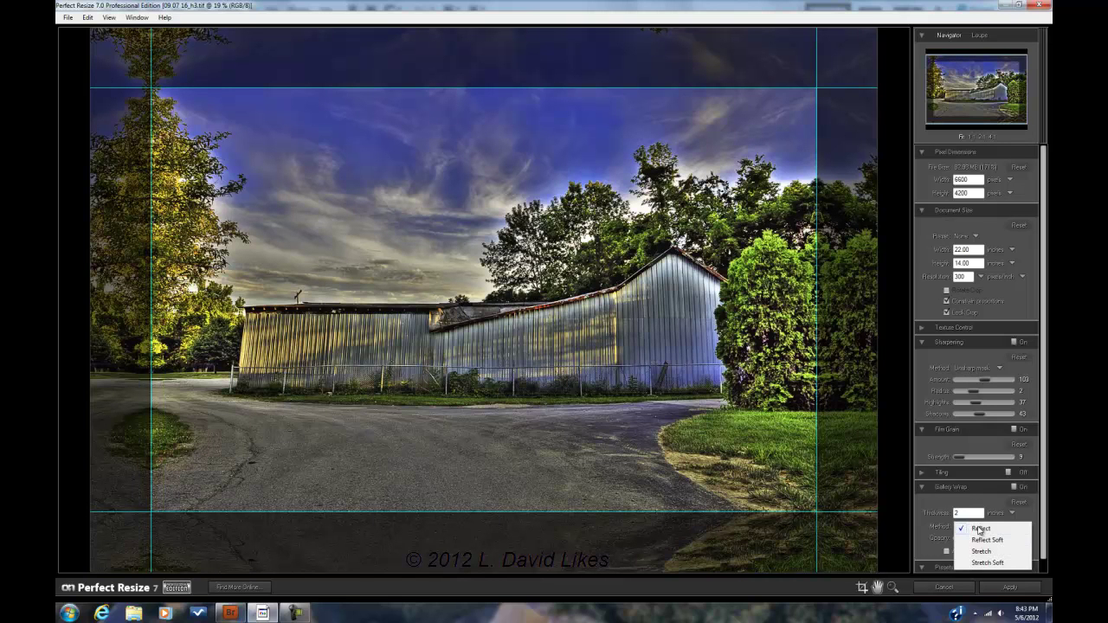
click(987, 541)
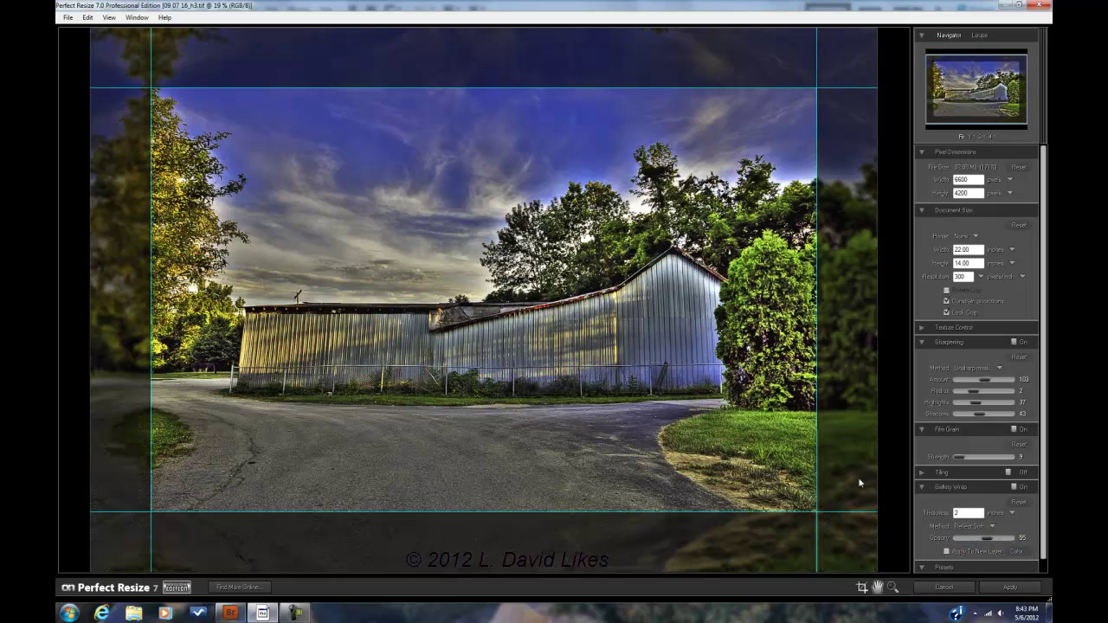
click(992, 527)
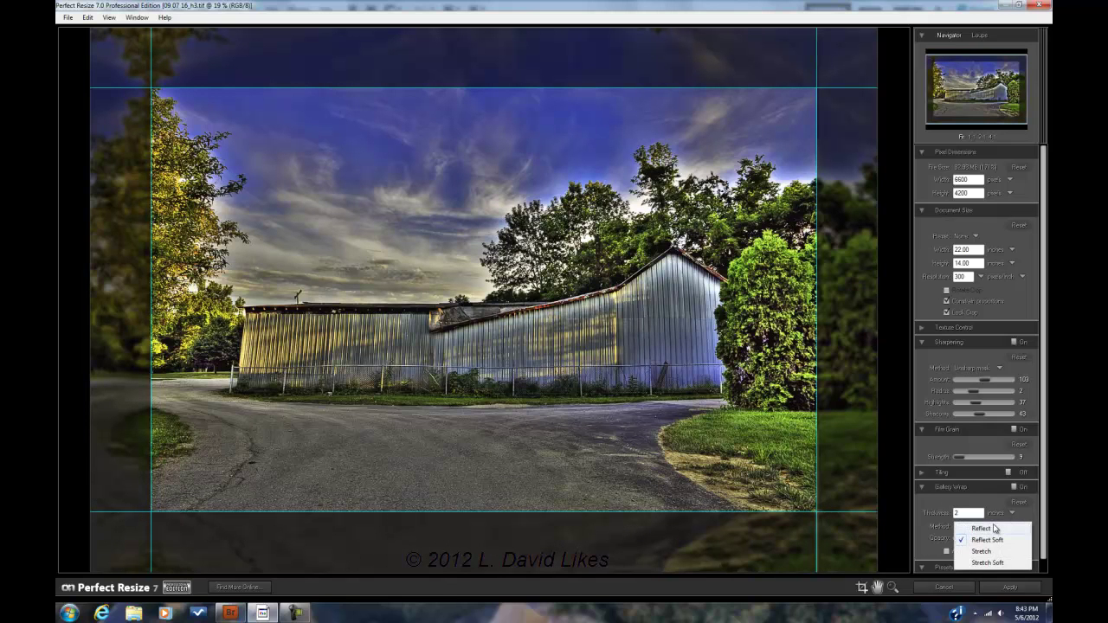
click(1040, 512)
click(1024, 488)
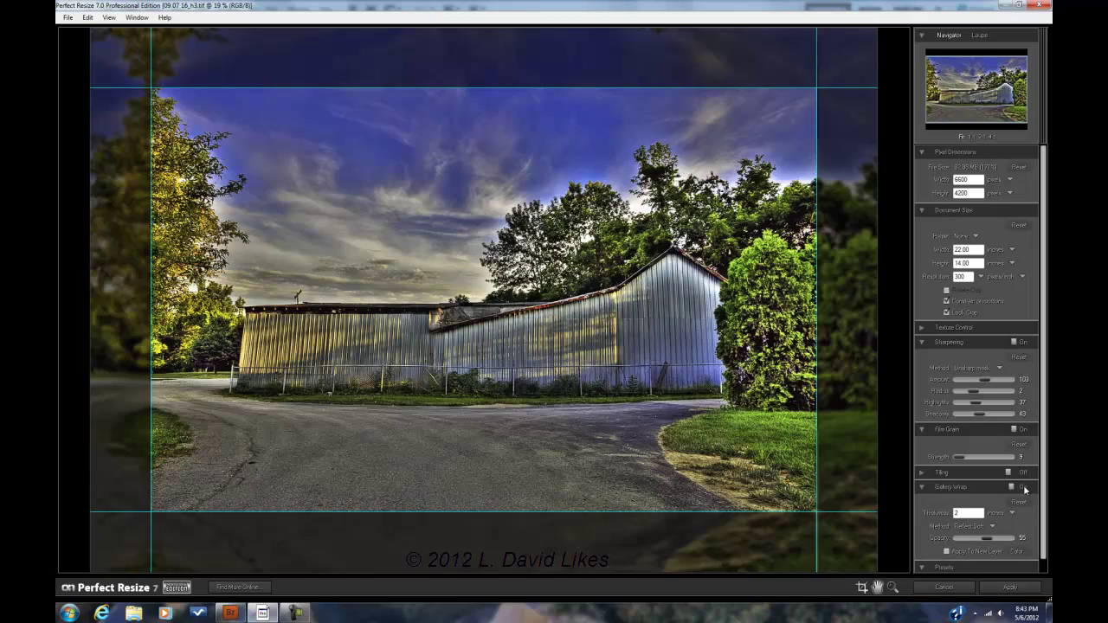
click(1023, 487)
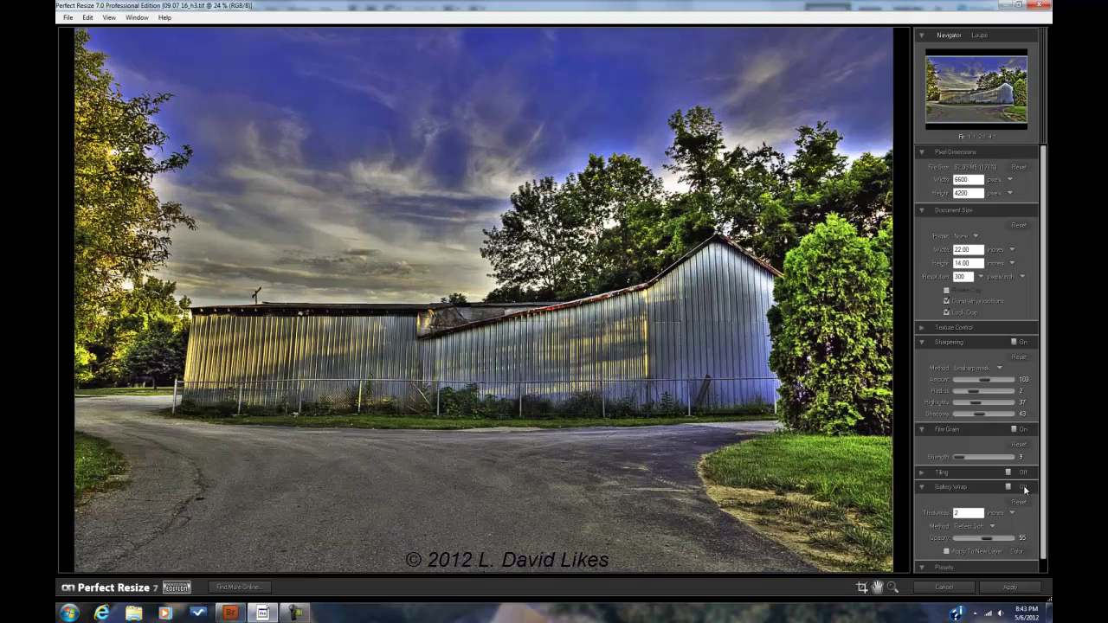
- Apply the 22 × 14 inch Perfect Resize result back to Photoshop
click(1009, 589)
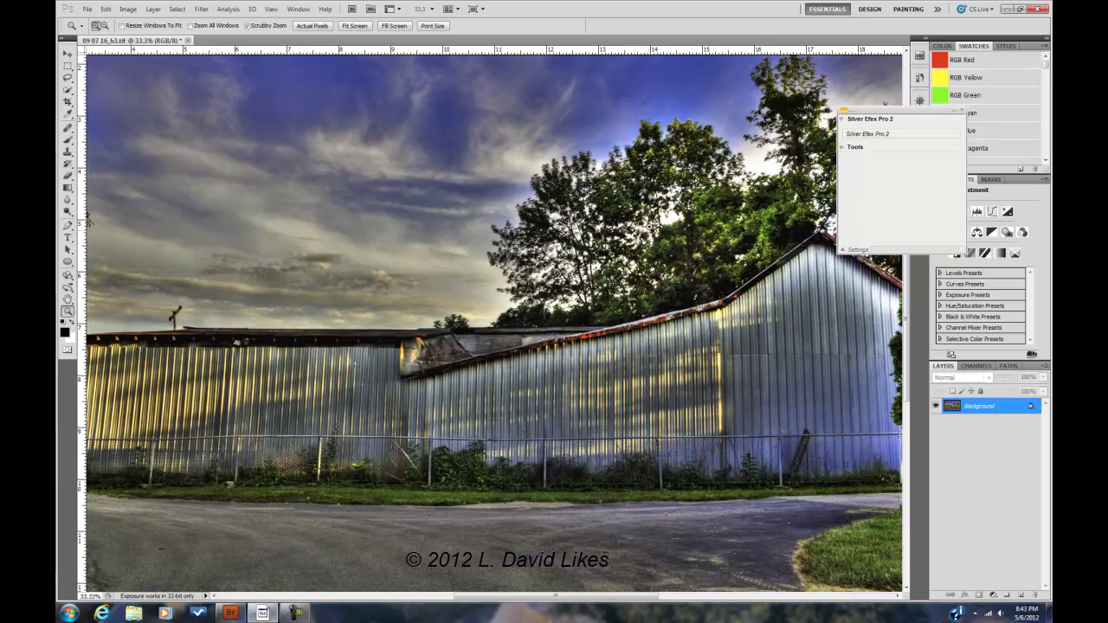
- Fit the photo on screen and verify Image Size reads 6600 × 4200 px at 300 ppi
click(346, 27)
click(128, 9)
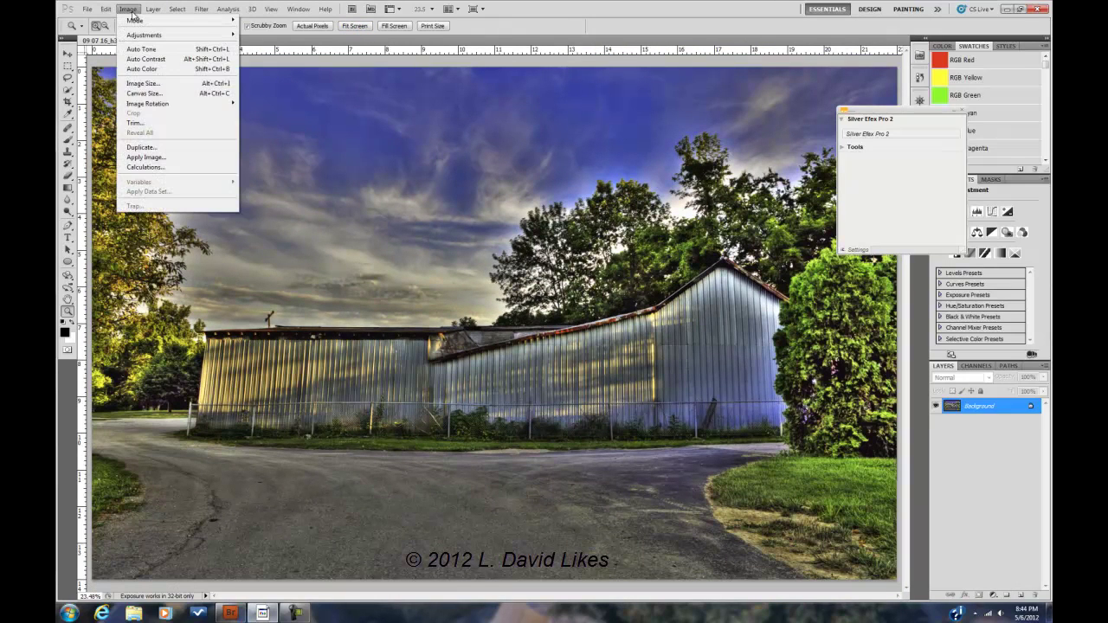
click(143, 84)
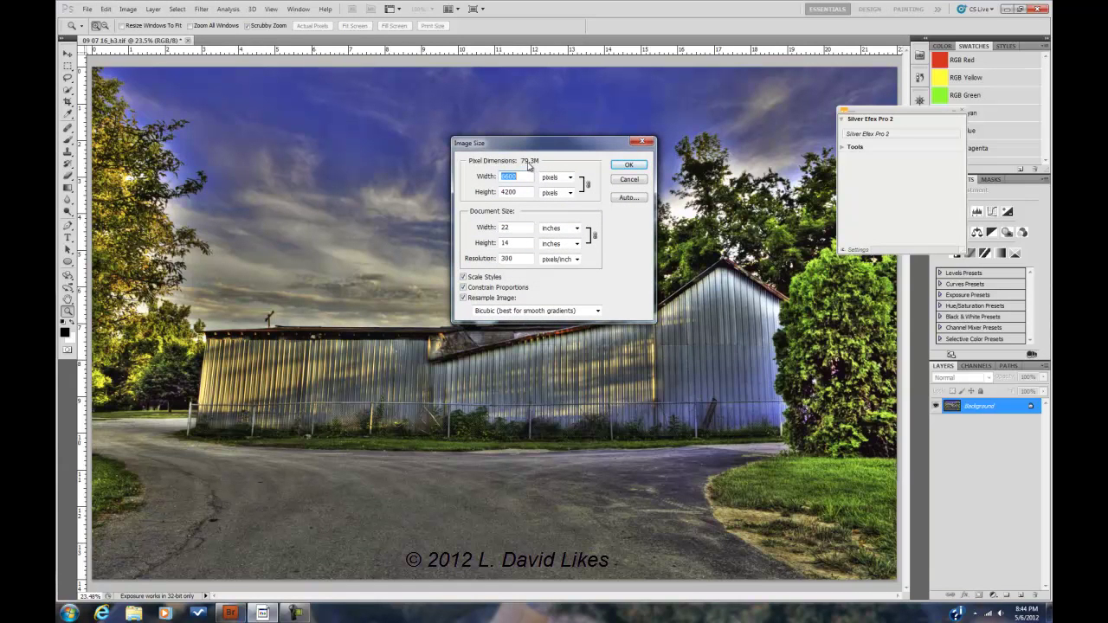
click(631, 164)
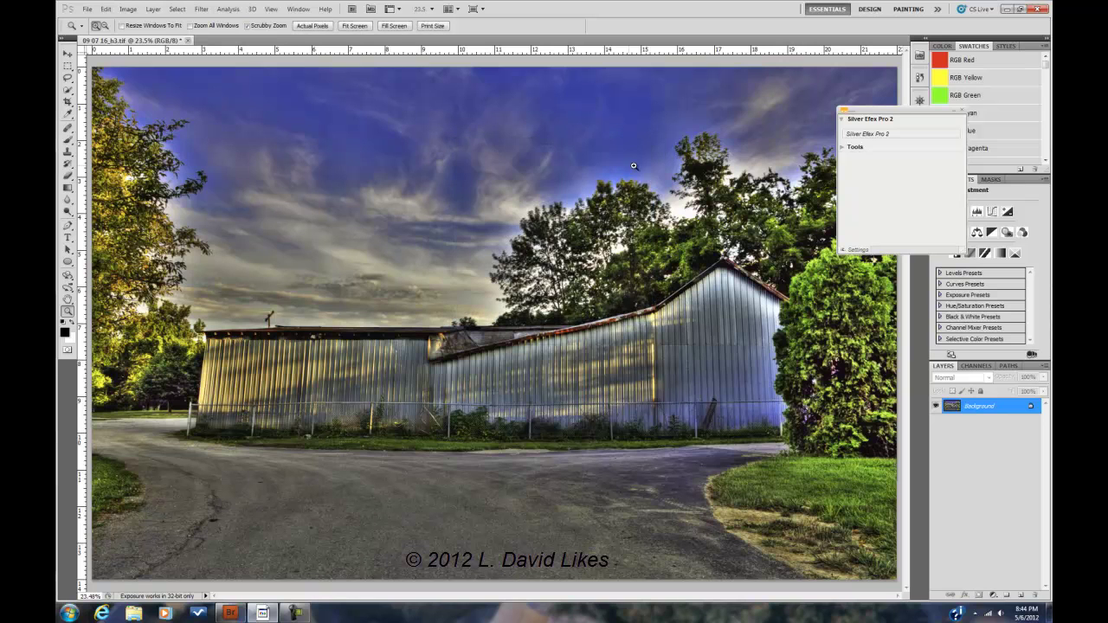
- Launch Silver Efex Pro 2 on the photo, glance at Custom presets, and return to the full preset list
click(871, 137)
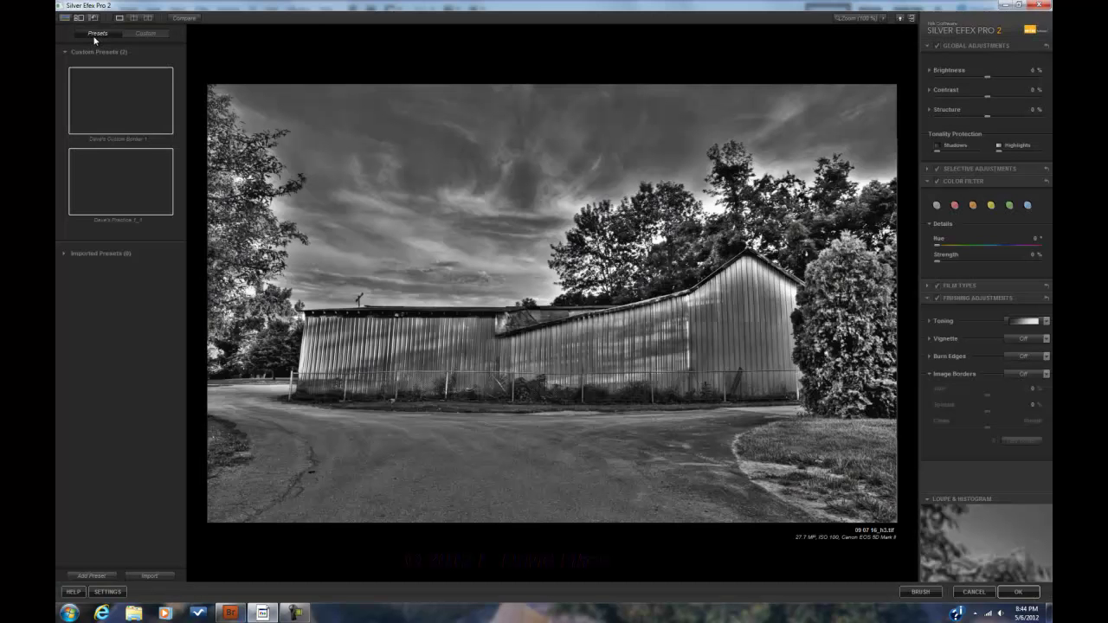
click(95, 34)
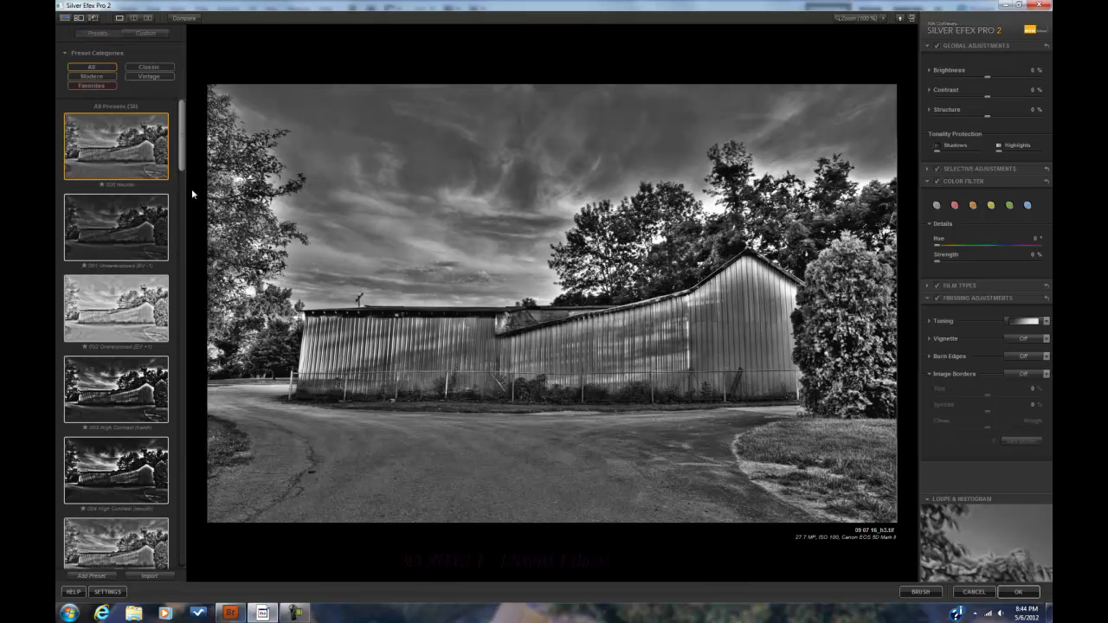
click(145, 34)
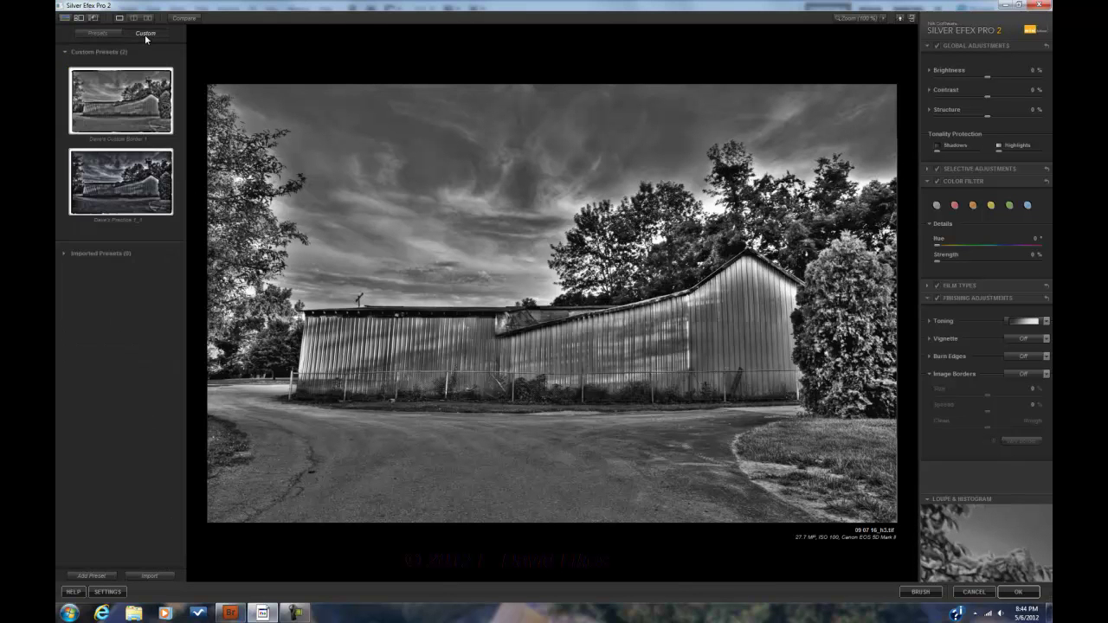
click(111, 35)
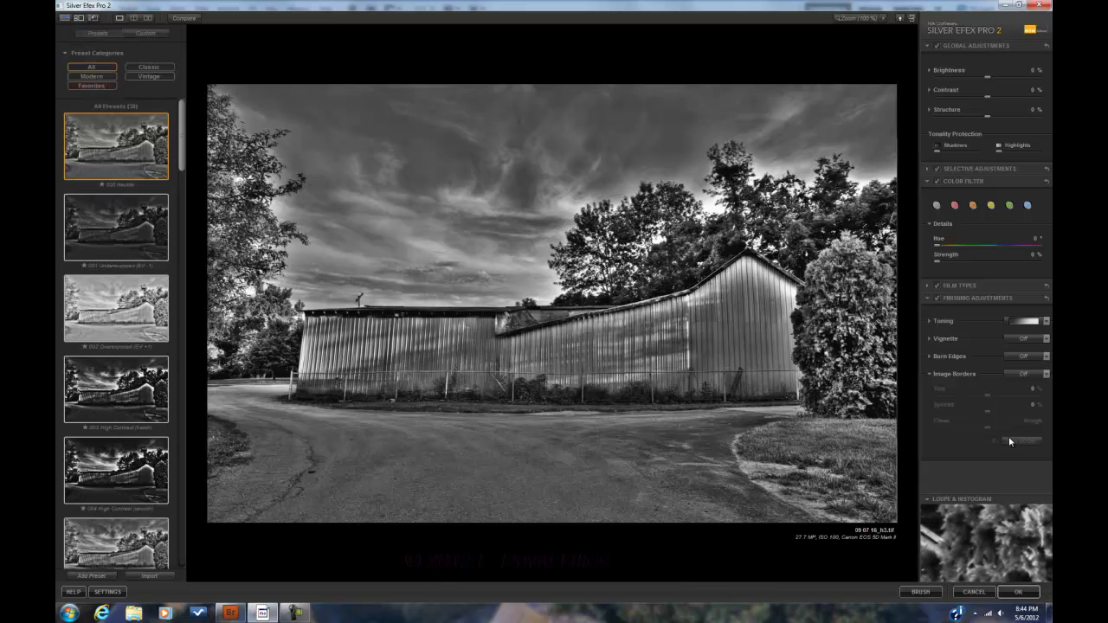
- Add a Type 6 image border and cycle through several random border variations
click(1046, 374)
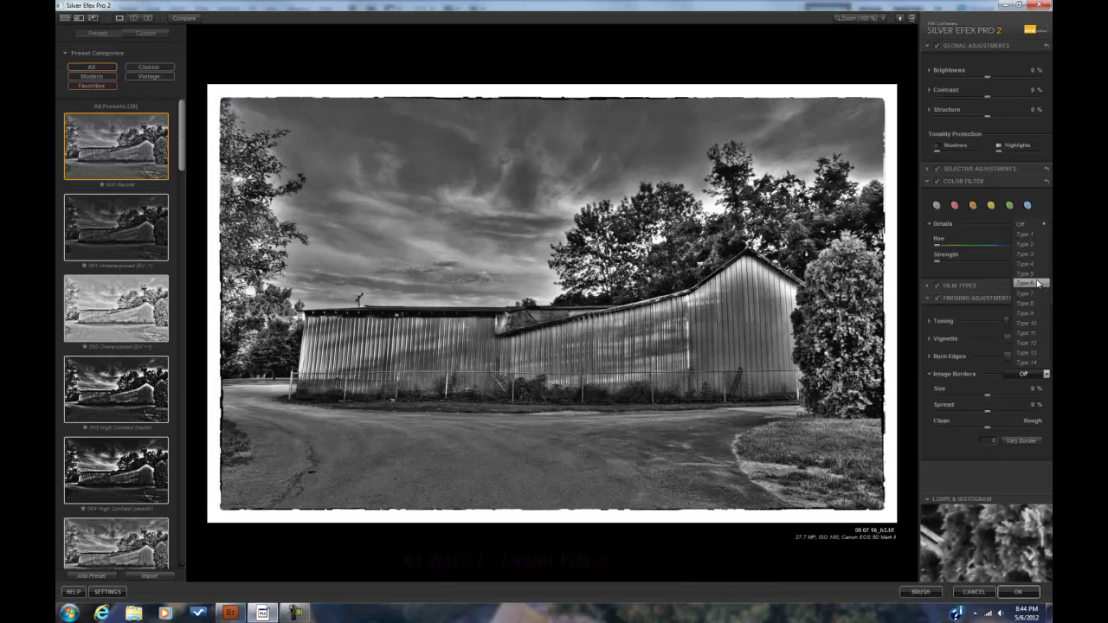
click(1037, 285)
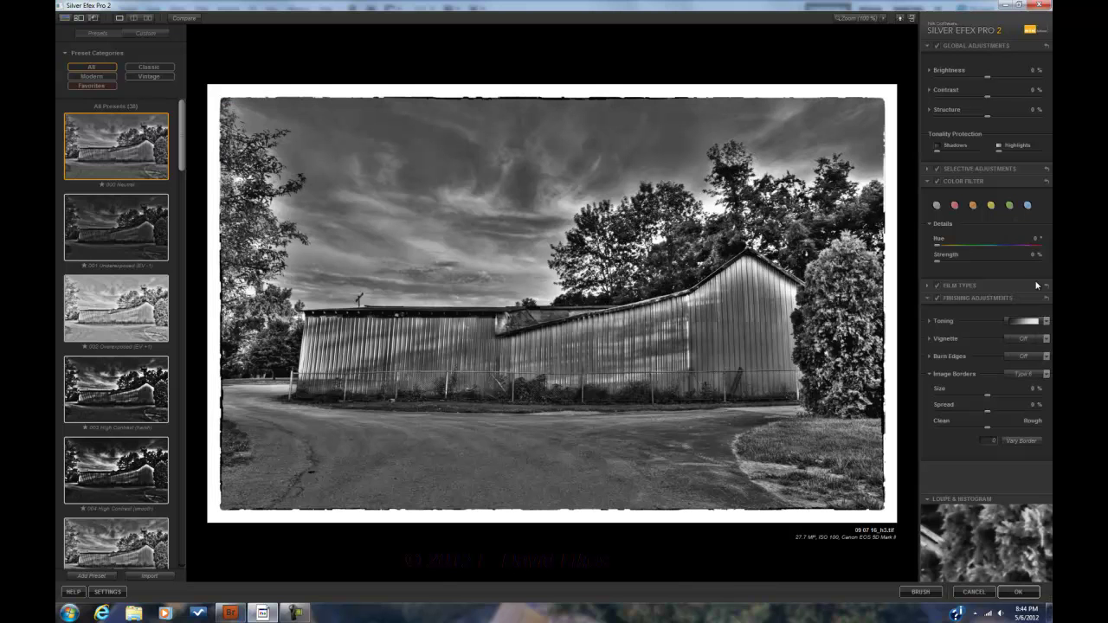
click(1022, 441)
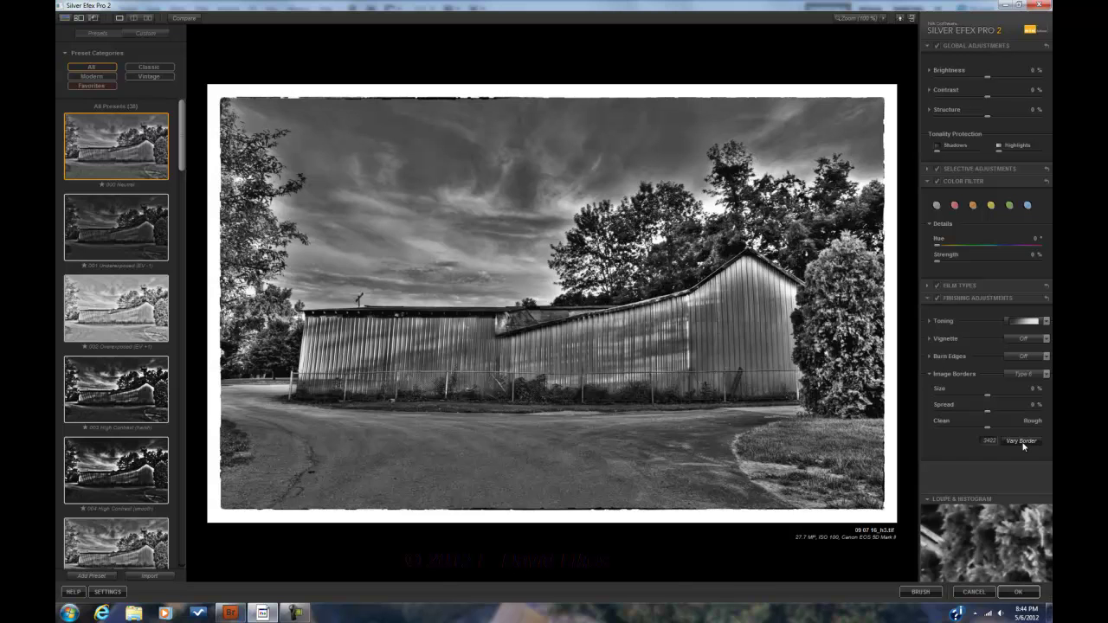
click(1021, 441)
click(1022, 442)
click(1022, 441)
click(1022, 441)
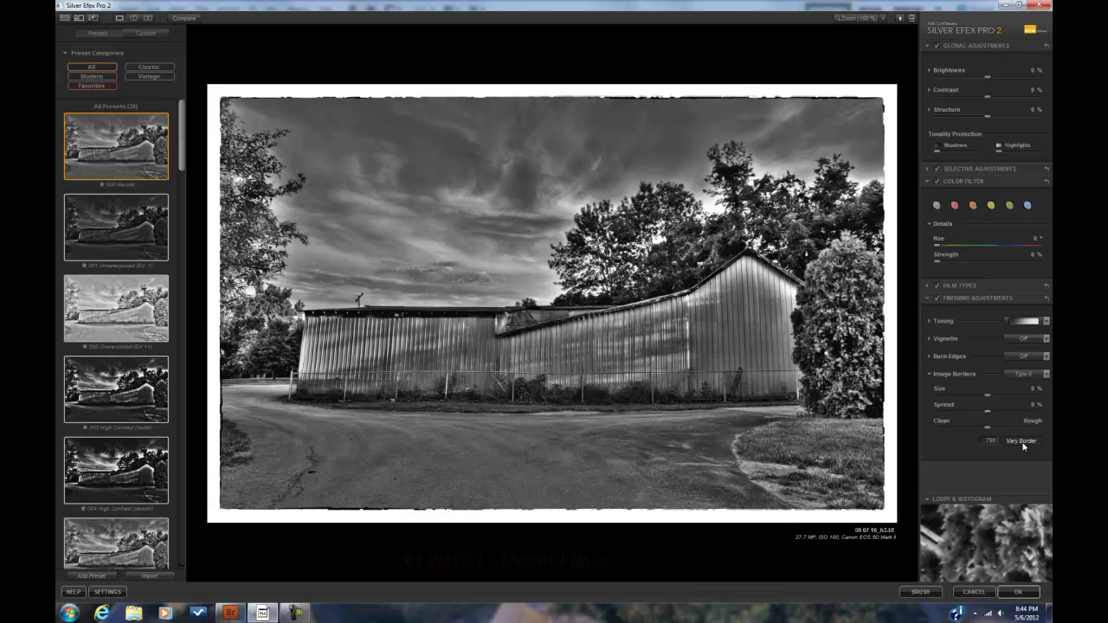
click(1021, 442)
click(1022, 441)
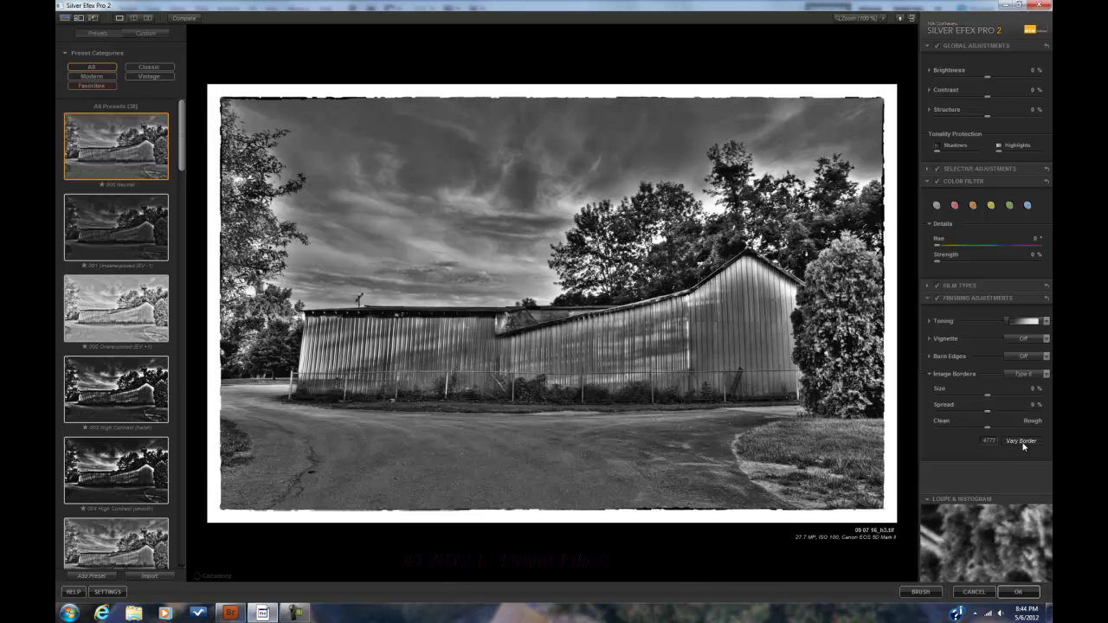
click(1022, 442)
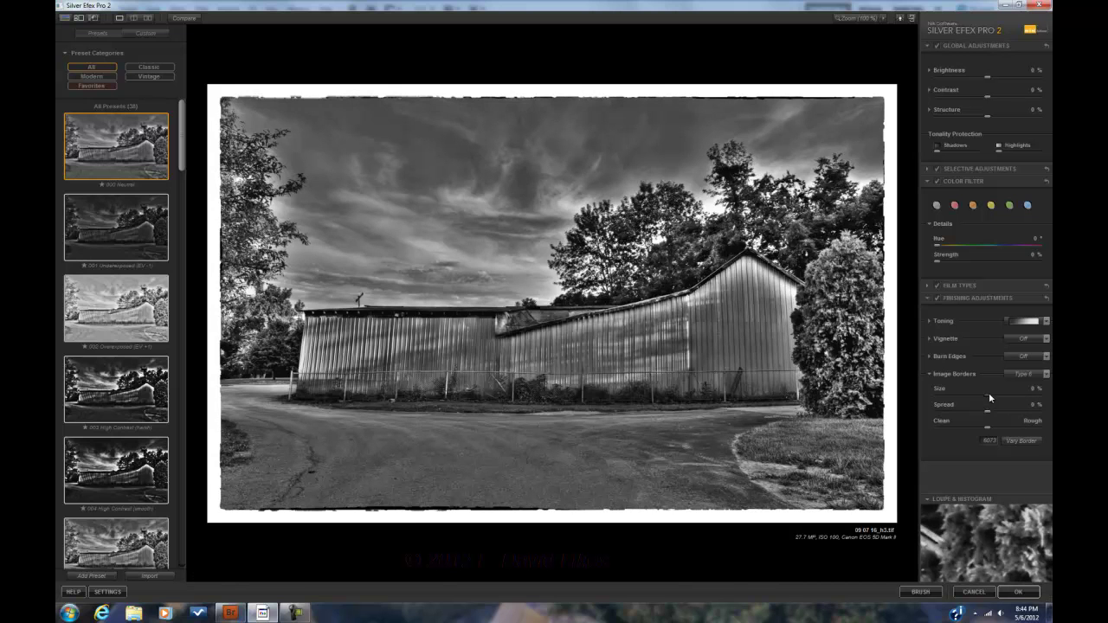
- Enlarge the border size to 20% and switch the border to Type 12
mouse_move(1001, 394)
mouse_down()
mouse_move(989, 395)
mouse_move(1009, 413)
mouse_up()
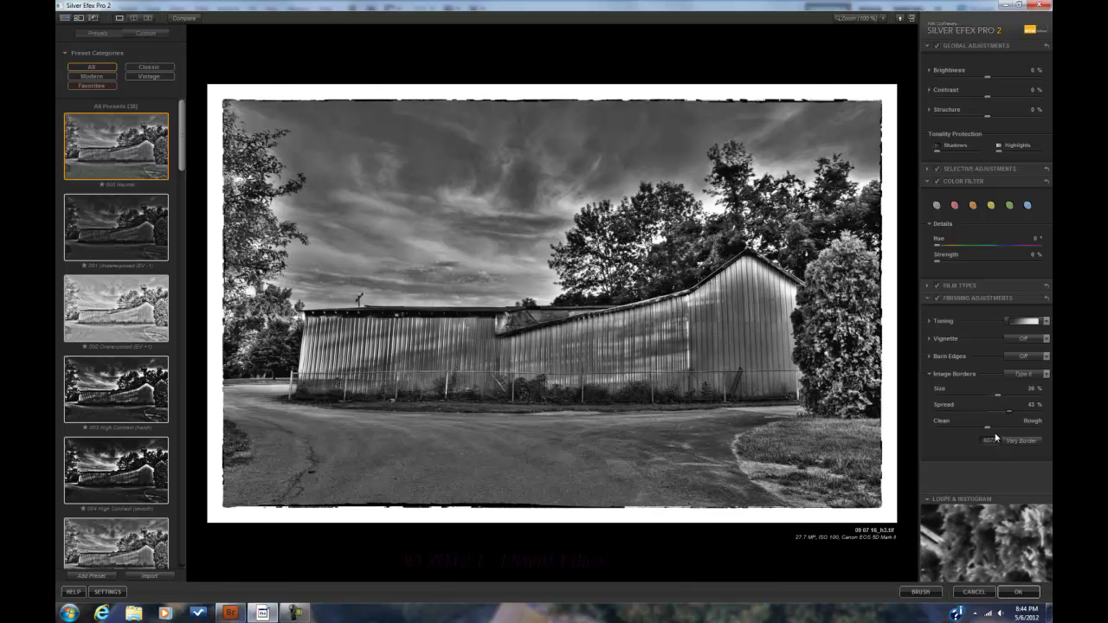
click(1046, 374)
click(1029, 338)
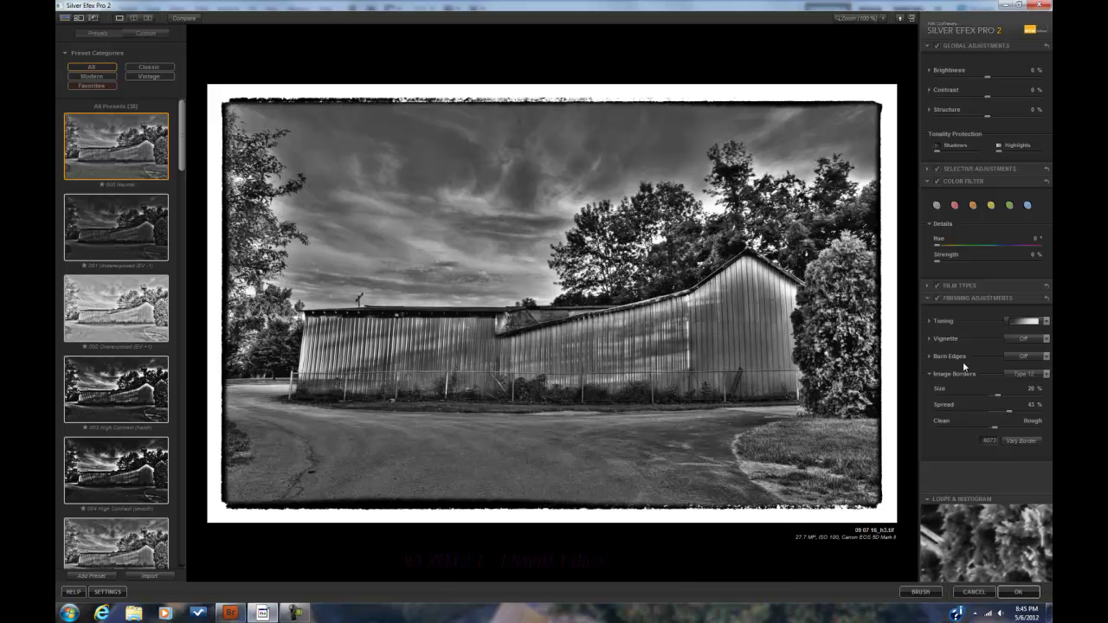
- Turn Image Borders off, apply the first saved custom border preset, and send the result to Photoshop
click(1046, 374)
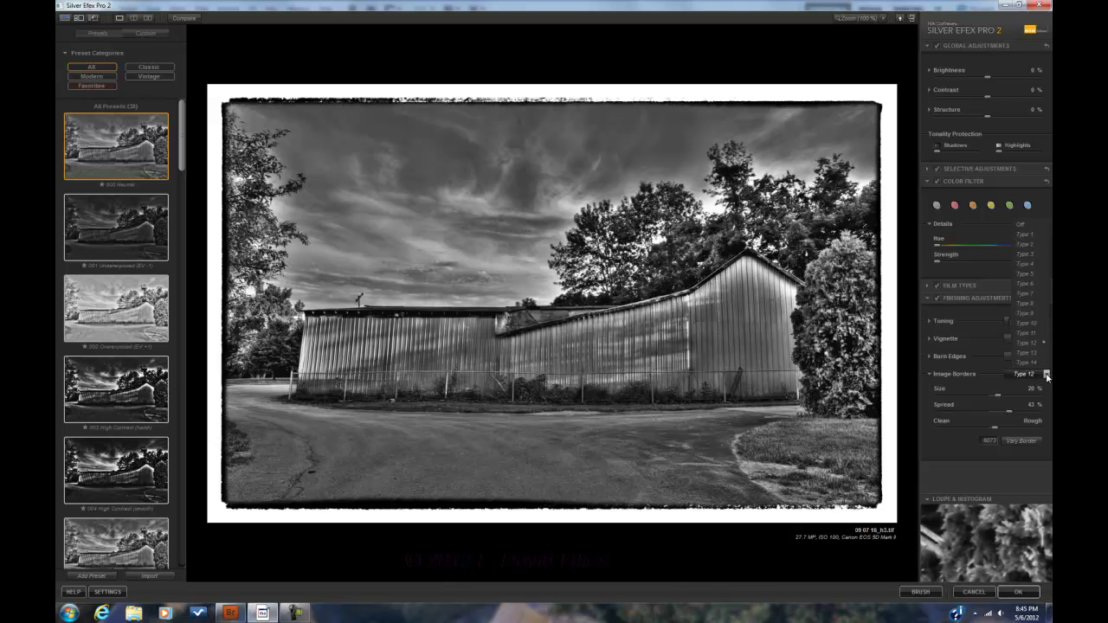
click(1023, 224)
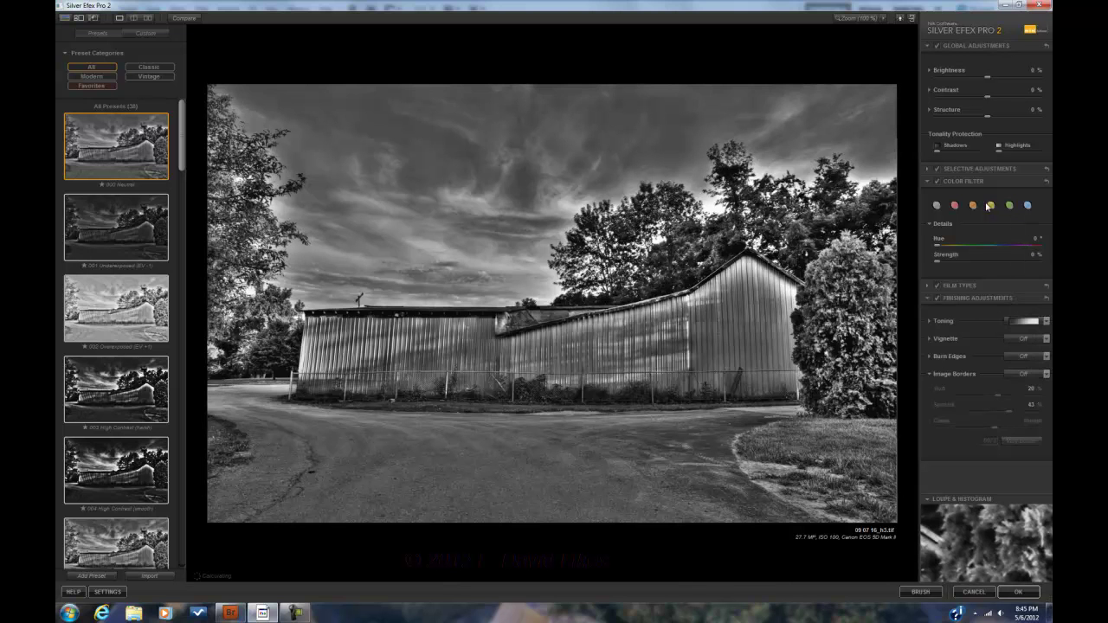
click(153, 33)
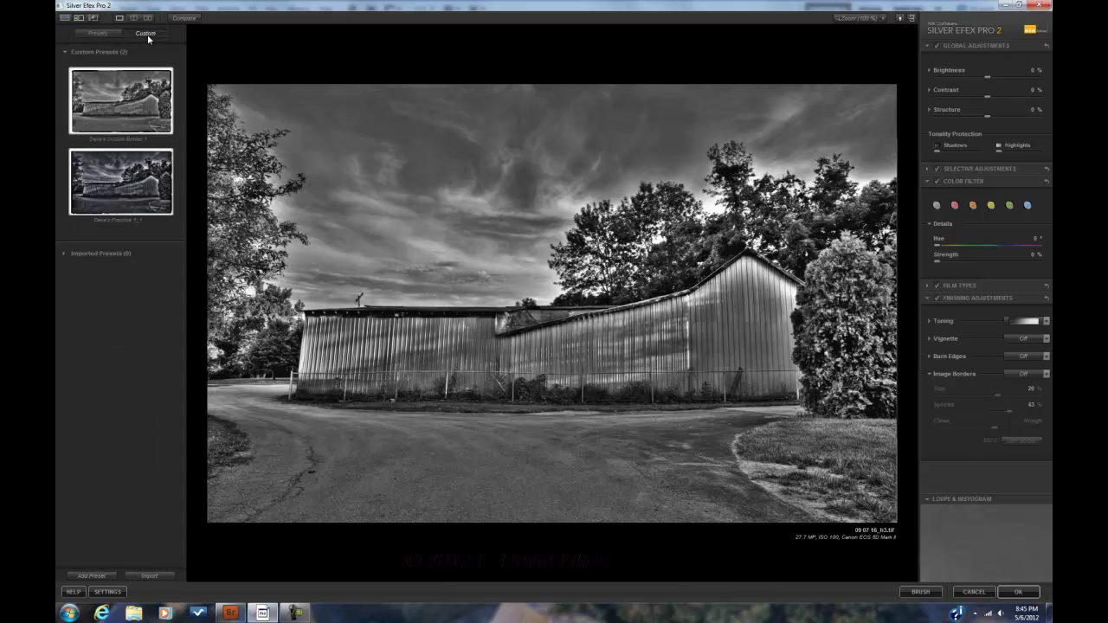
click(126, 110)
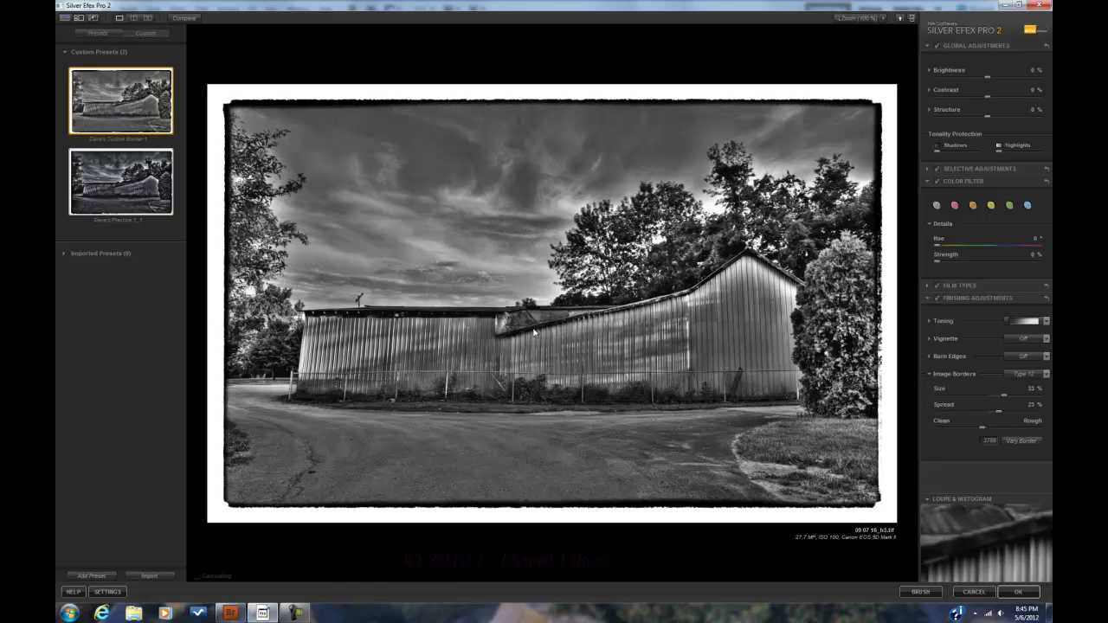
click(1028, 594)
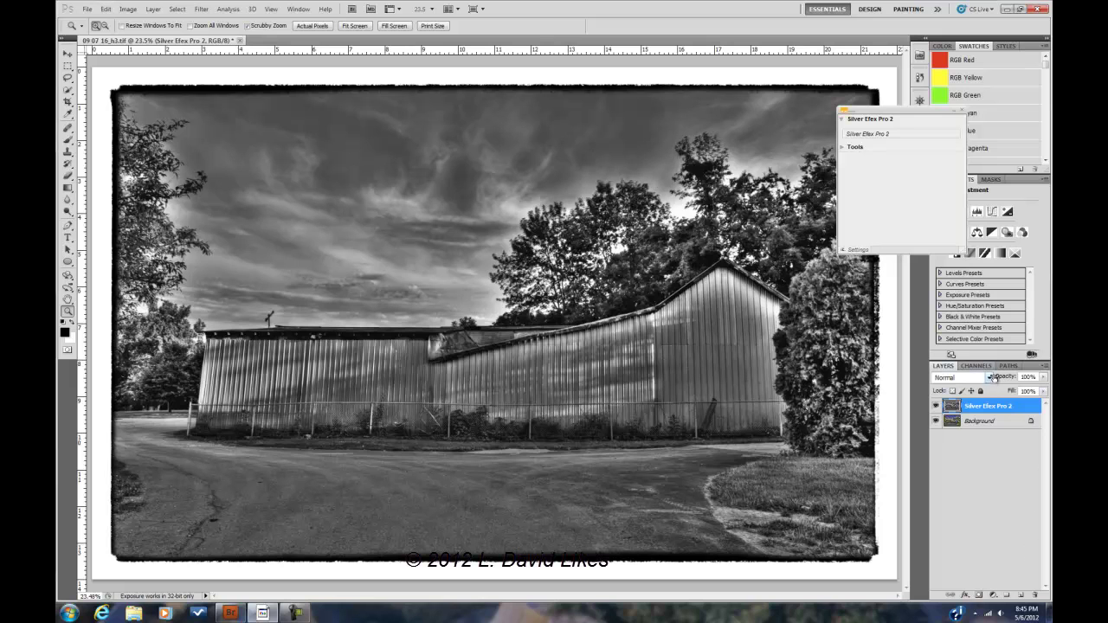
- Set the Silver Efex Pro 2 layer to Luminosity blending, then flatten into one Background layer
click(935, 406)
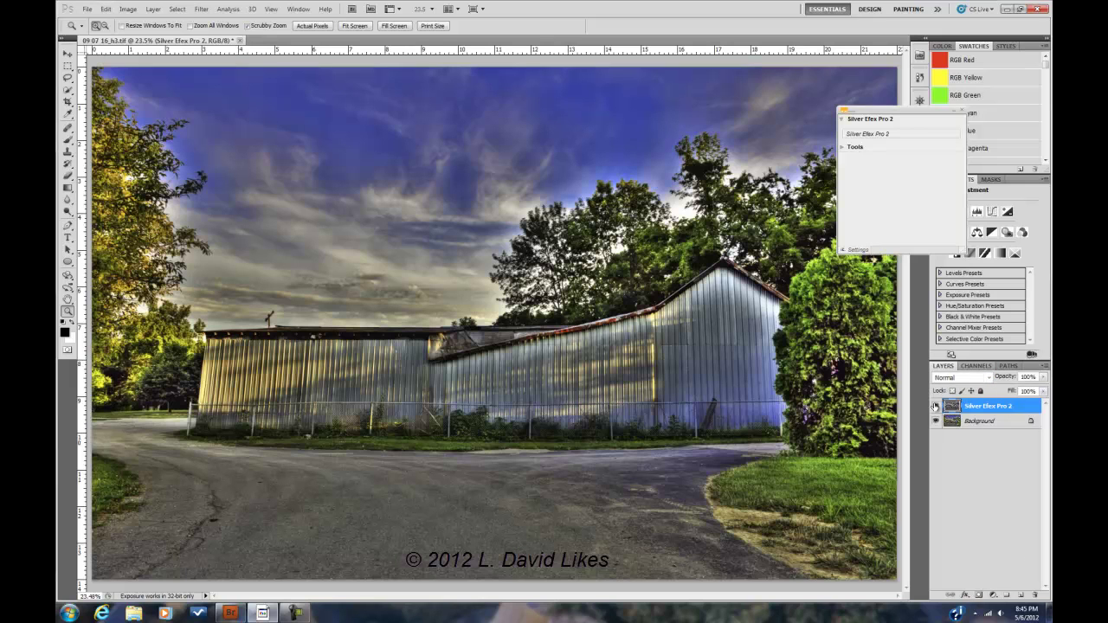
click(935, 406)
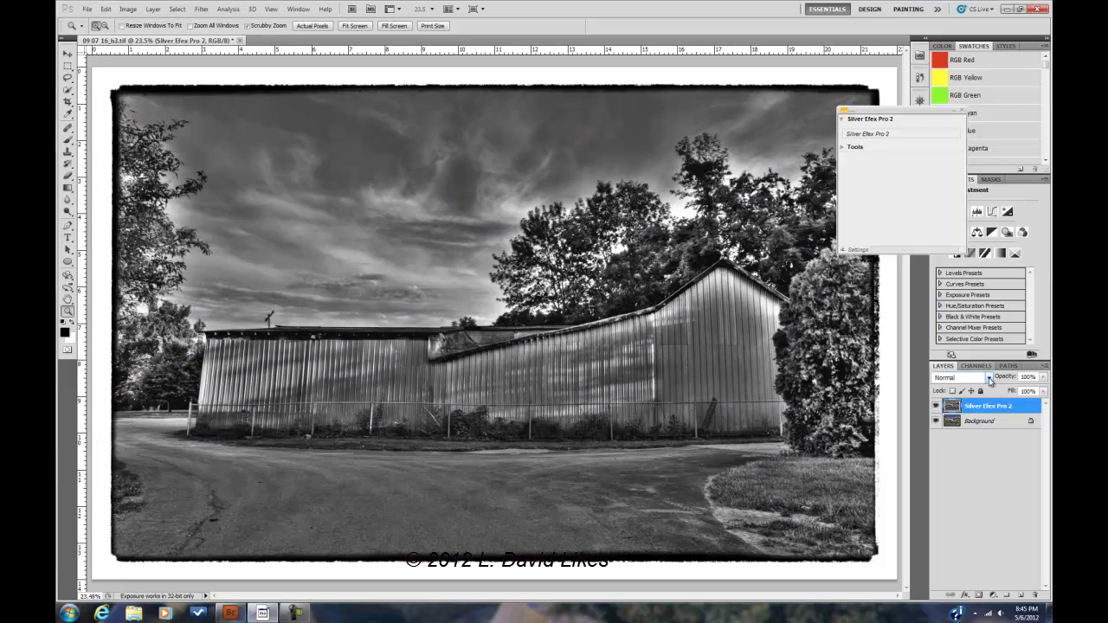
click(989, 379)
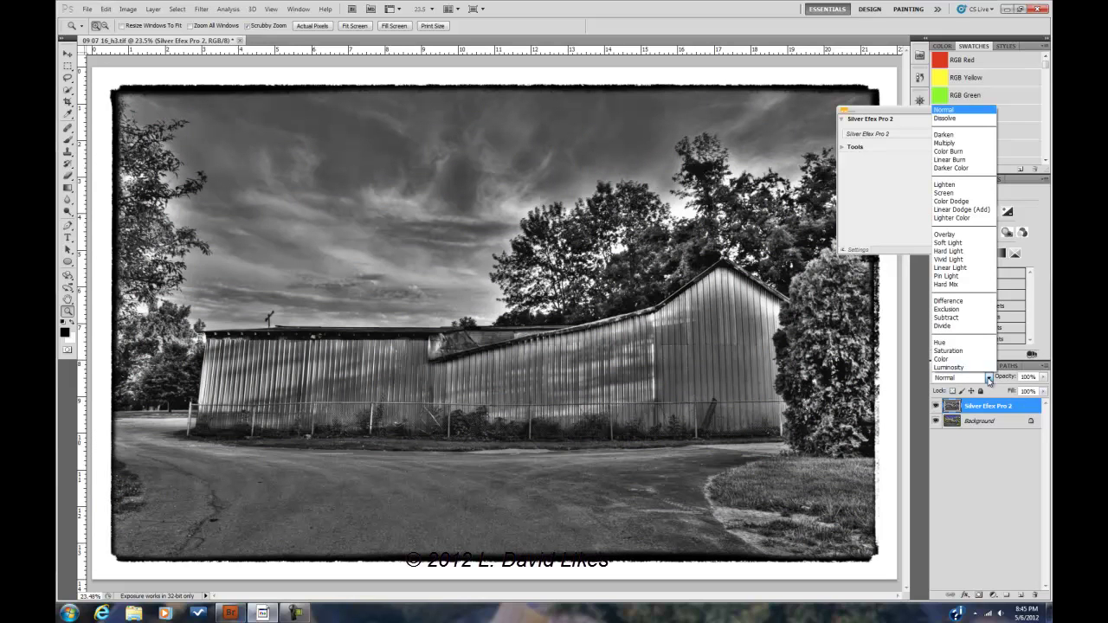
click(971, 368)
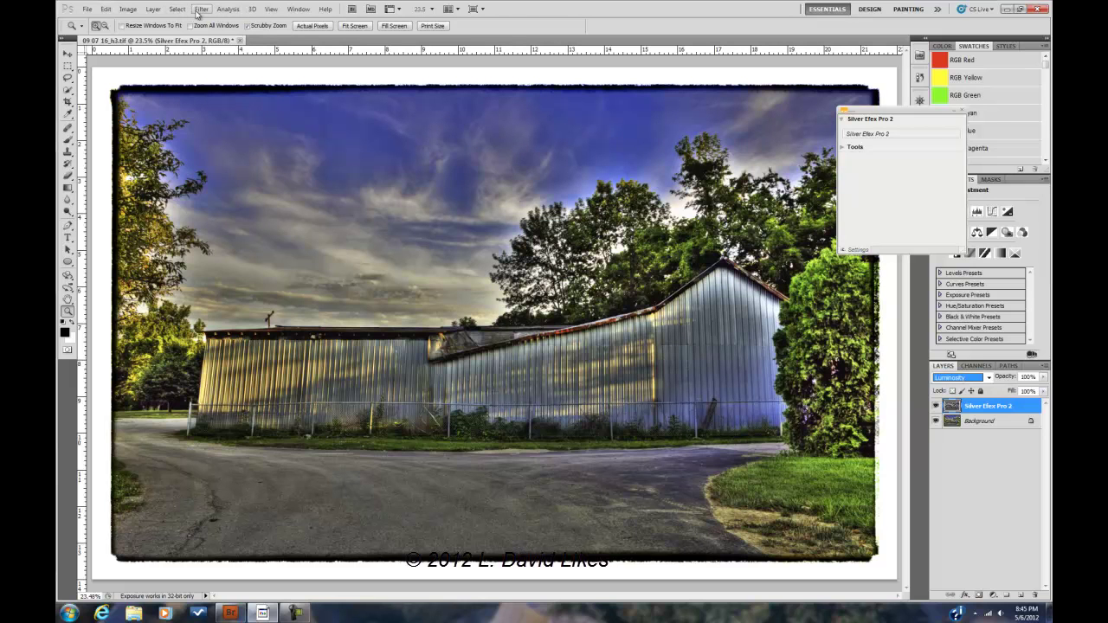
click(153, 9)
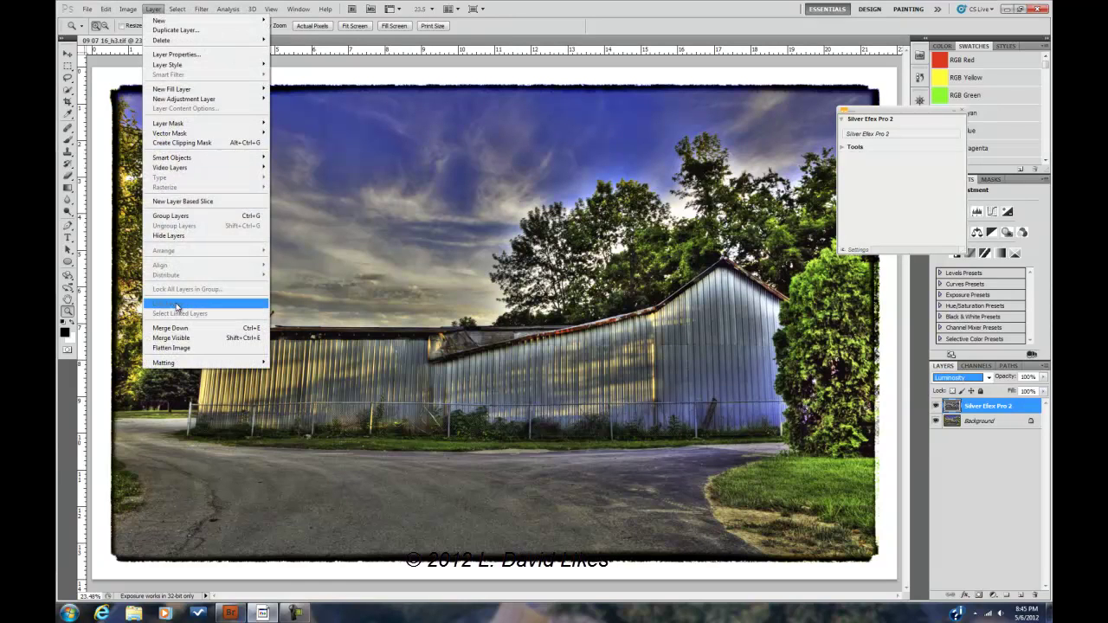
click(177, 348)
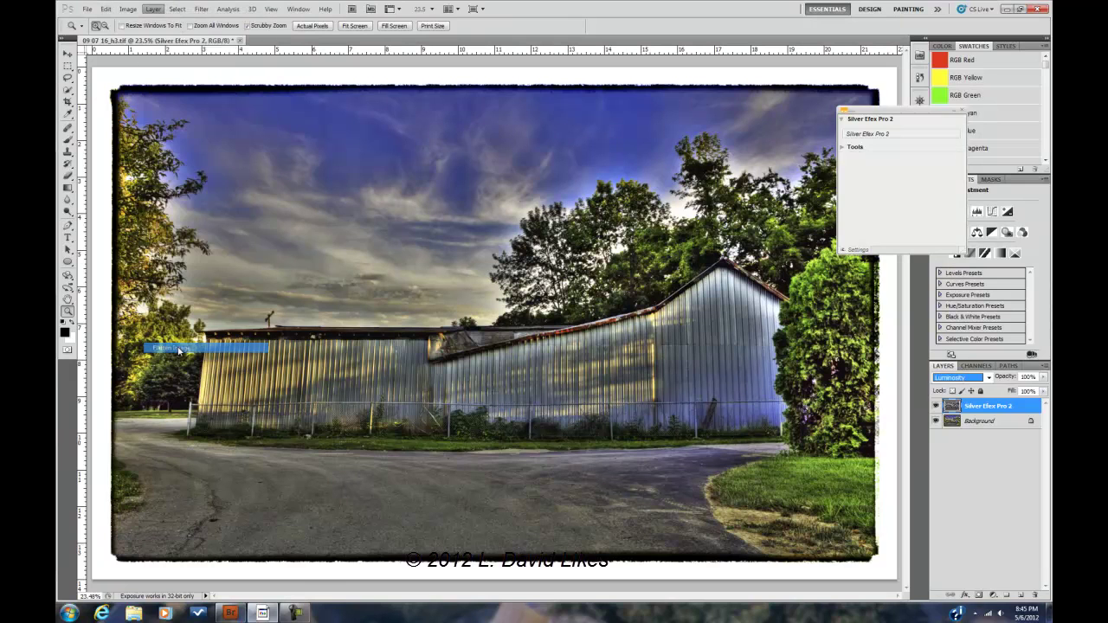
click(960, 112)
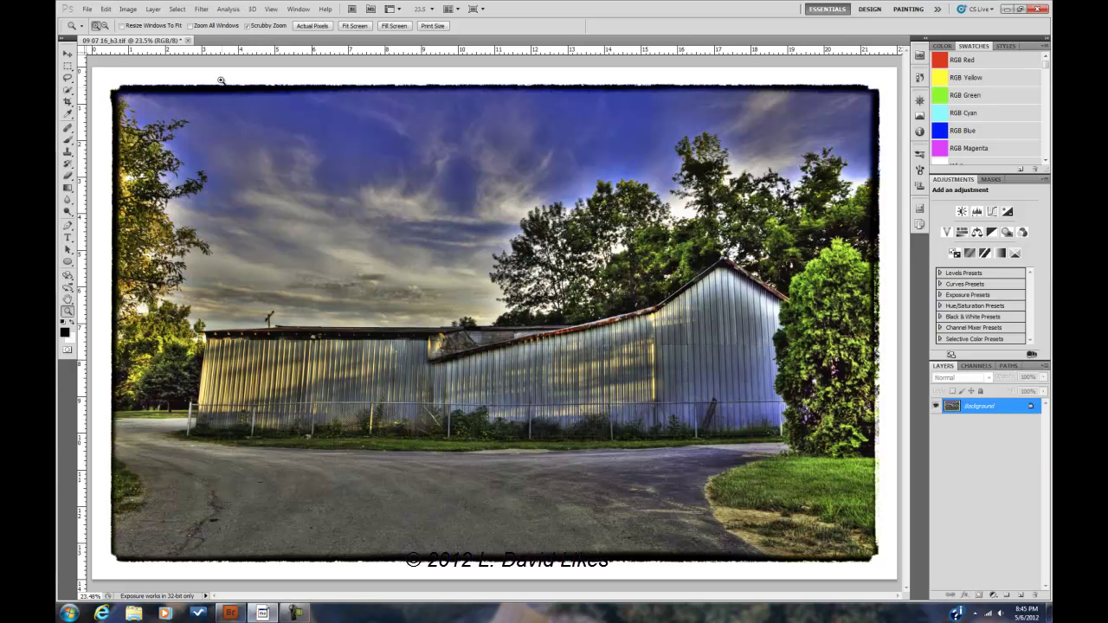
click(126, 9)
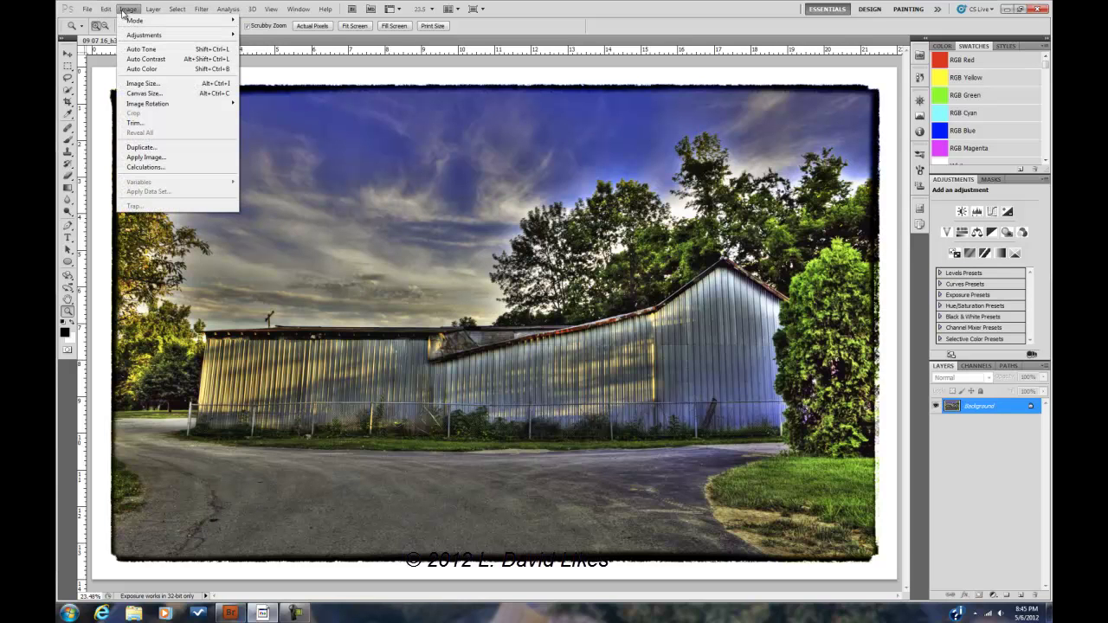
click(143, 83)
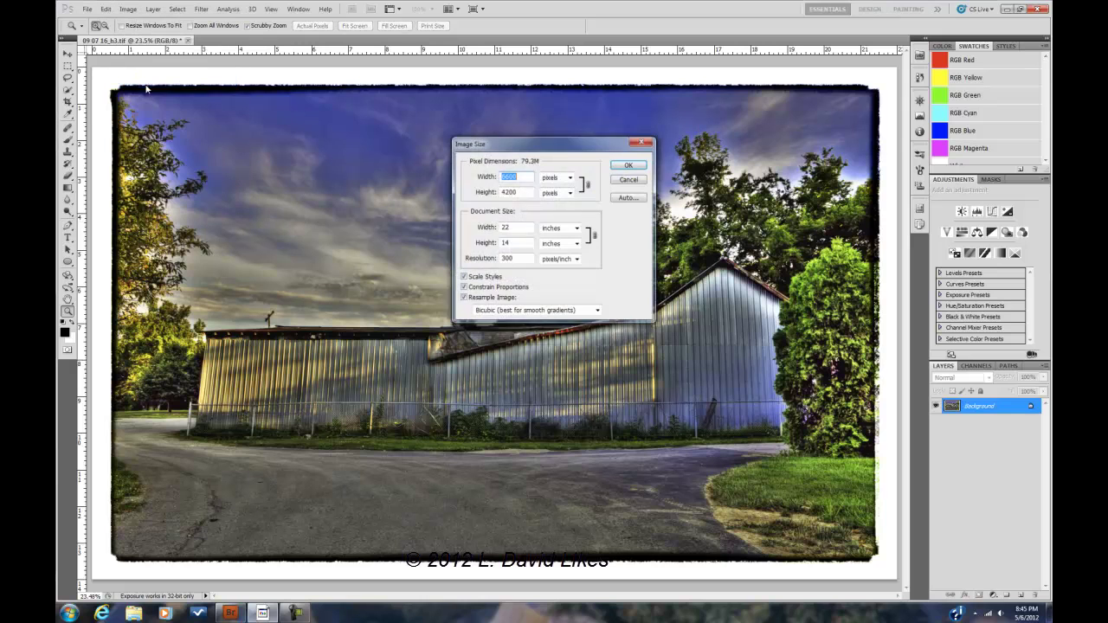
double_click(513, 227)
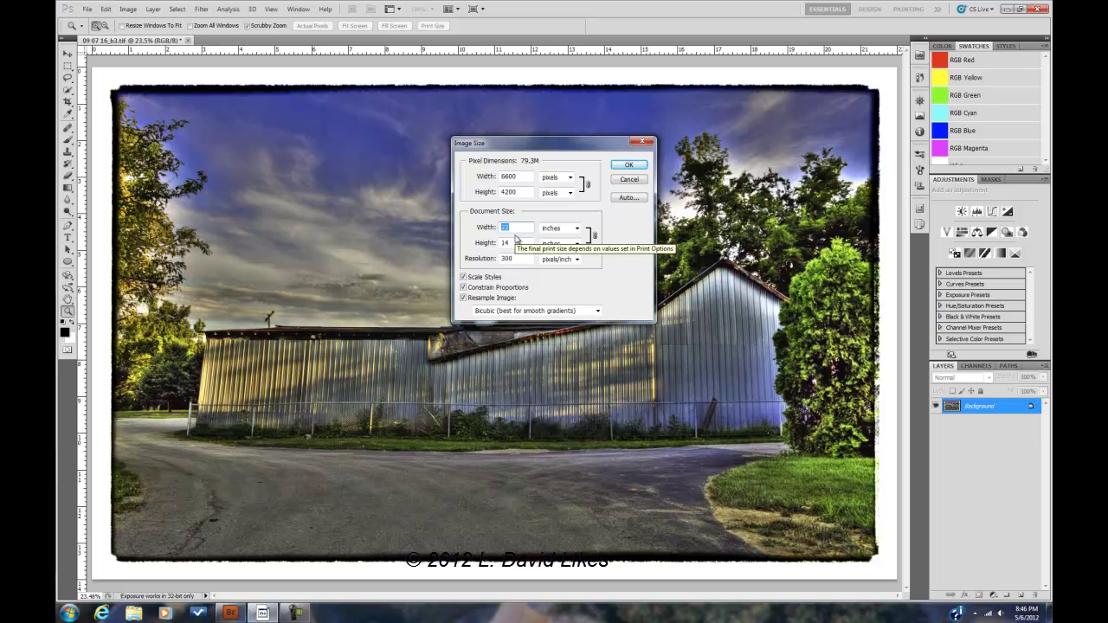
text(2)
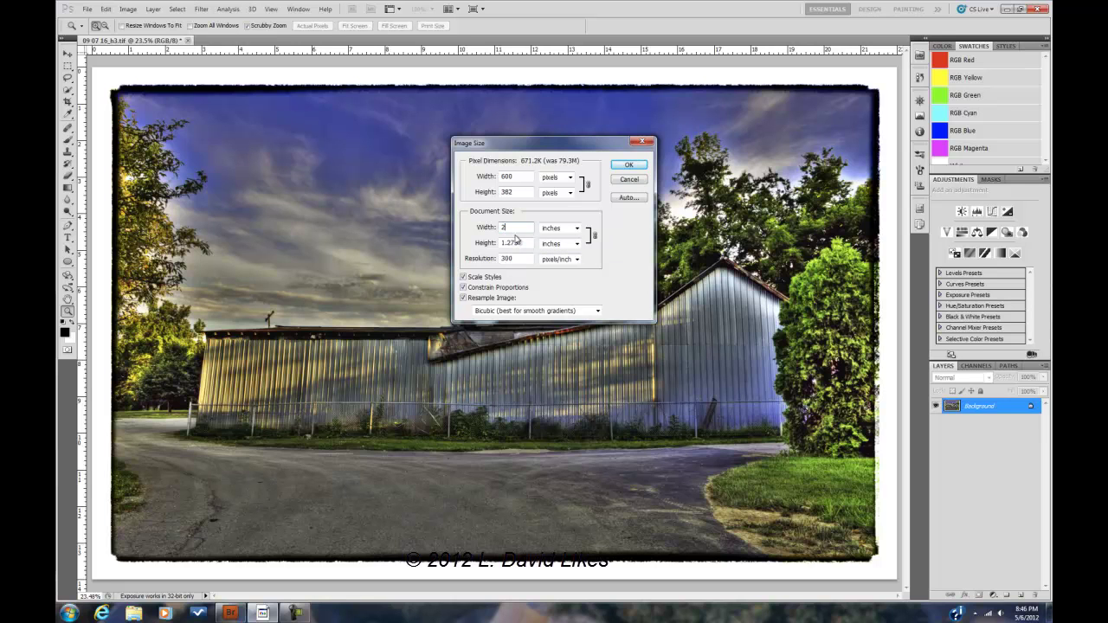
text(8)
click(625, 180)
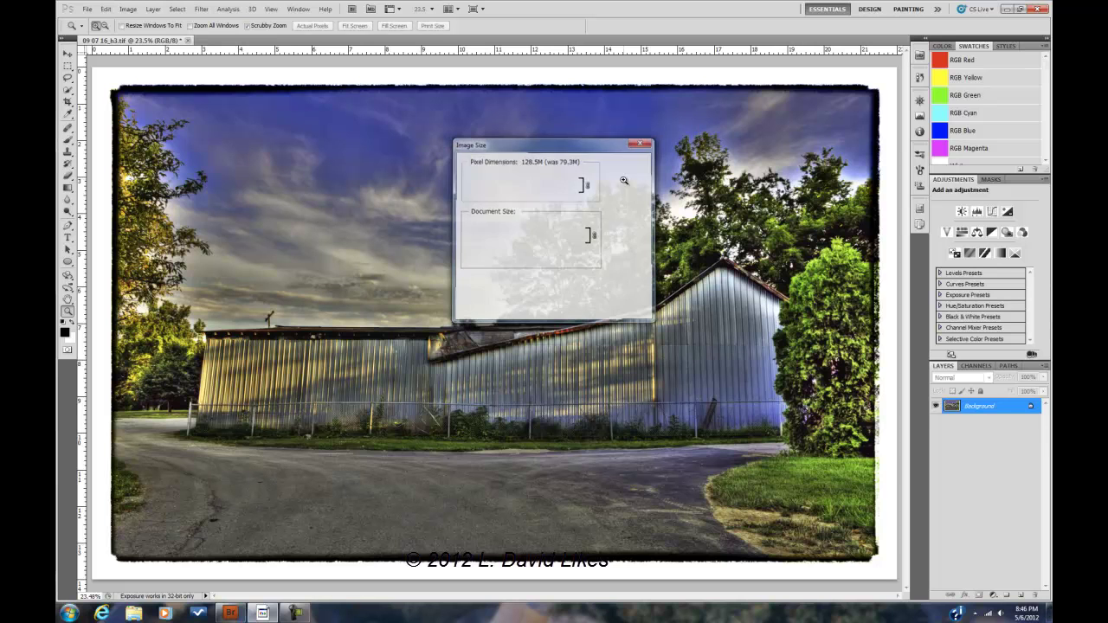
- Enlarge the canvas by a relative 6 inches width and height in White, then fit it on screen
click(106, 9)
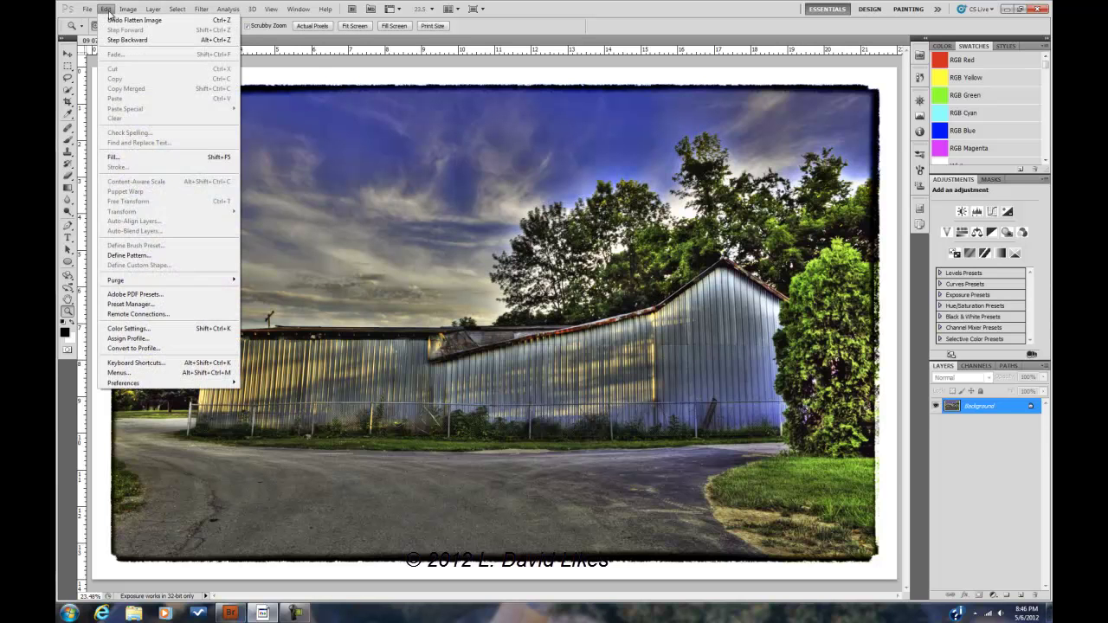
mouse_move(128, 10)
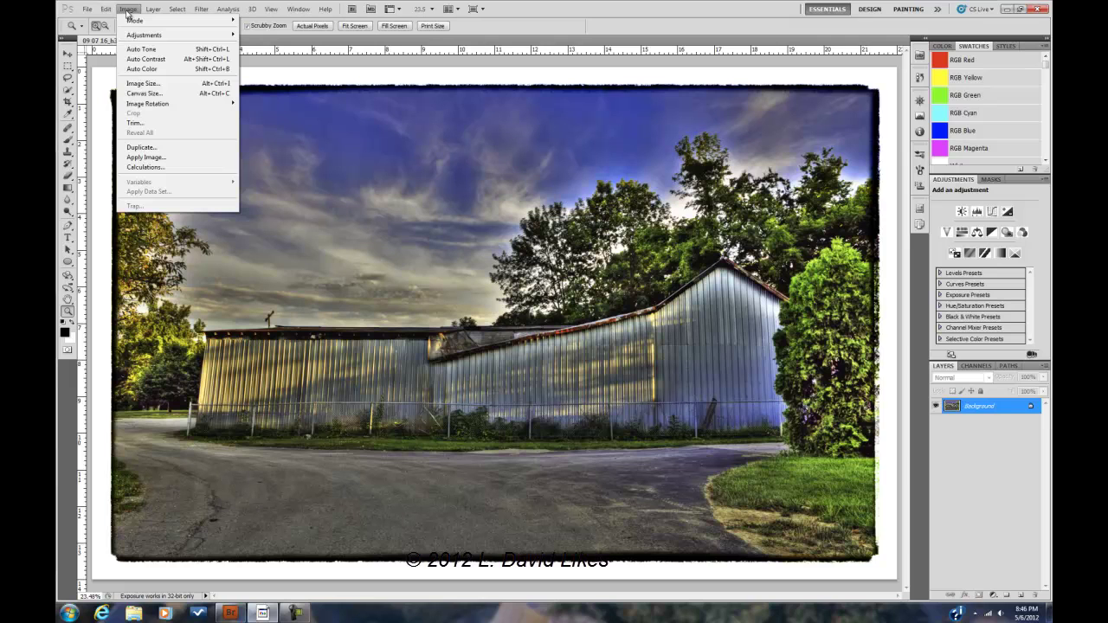
click(154, 93)
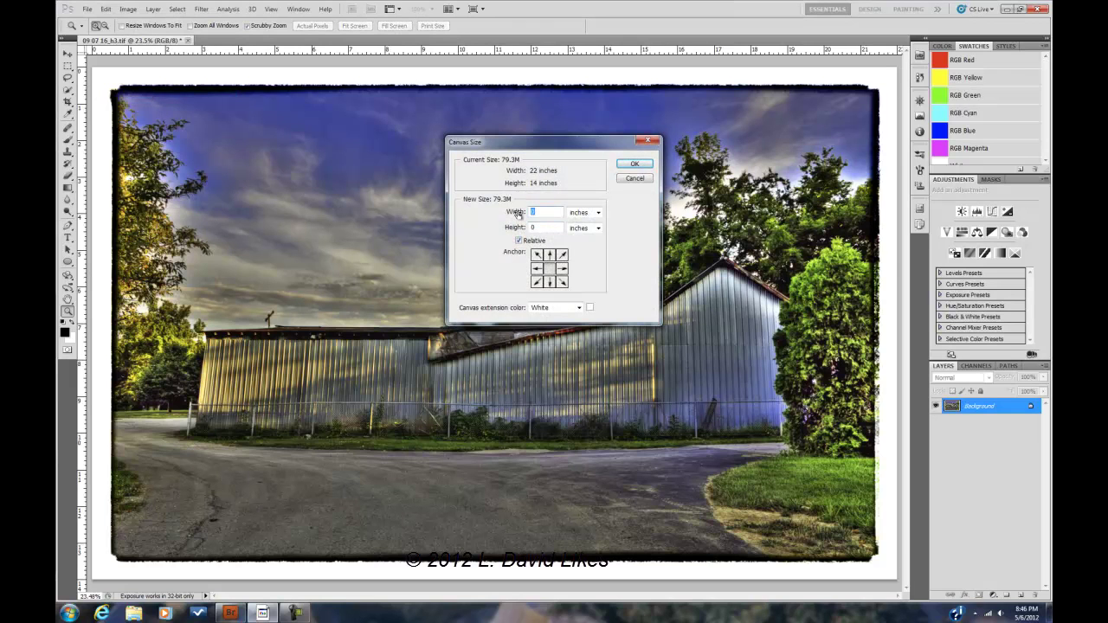
text(6)
double_click(537, 228)
text(6)
click(580, 313)
click(580, 311)
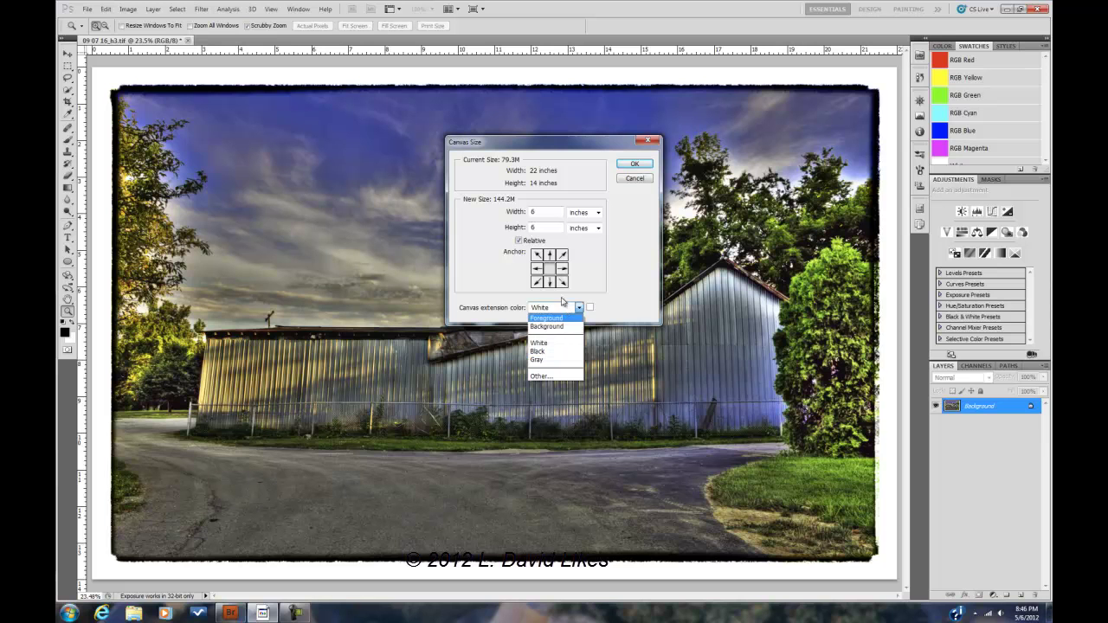
click(551, 346)
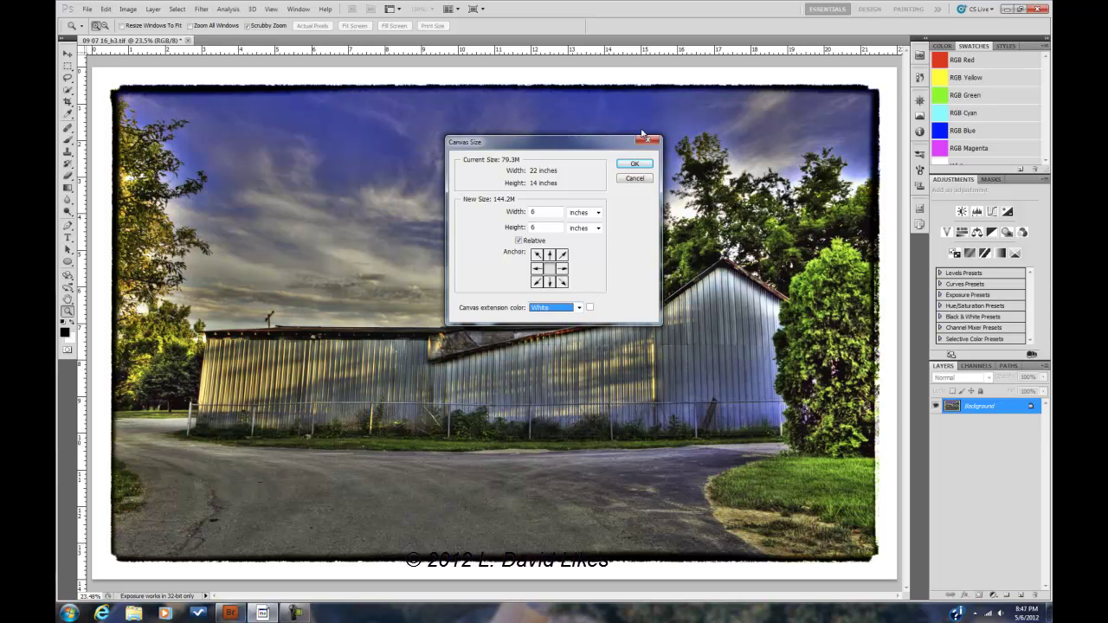
click(640, 165)
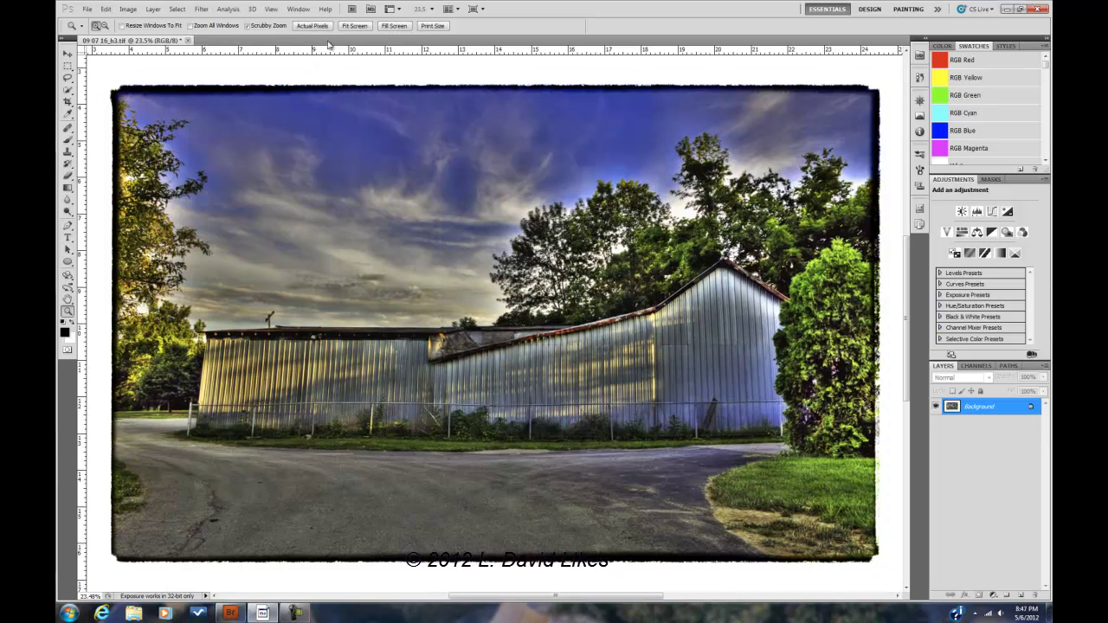
click(355, 26)
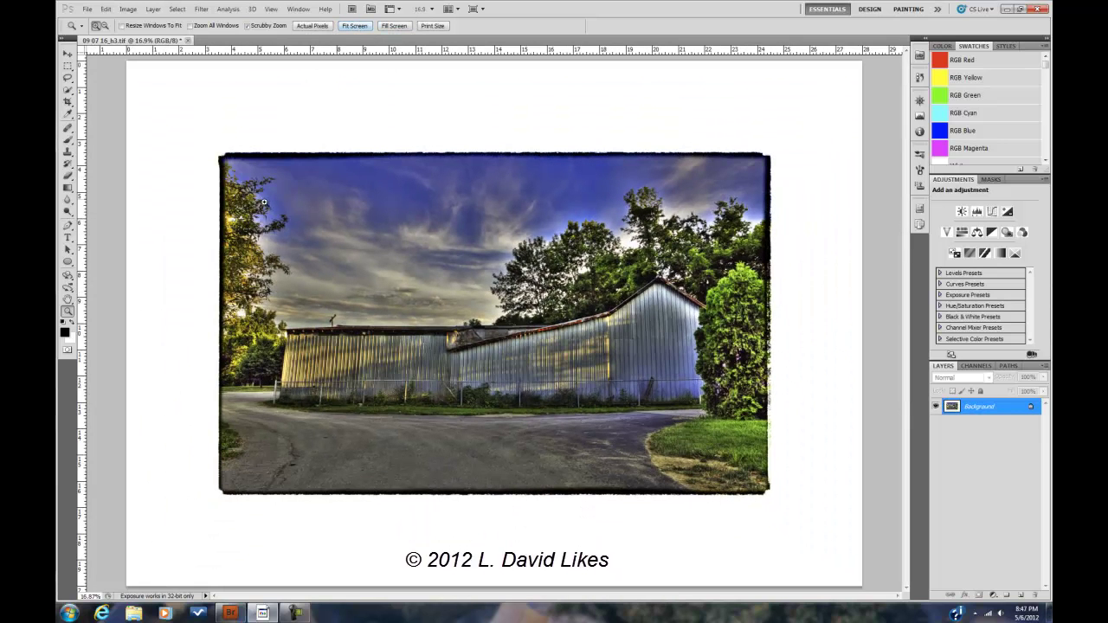
click(129, 10)
click(143, 83)
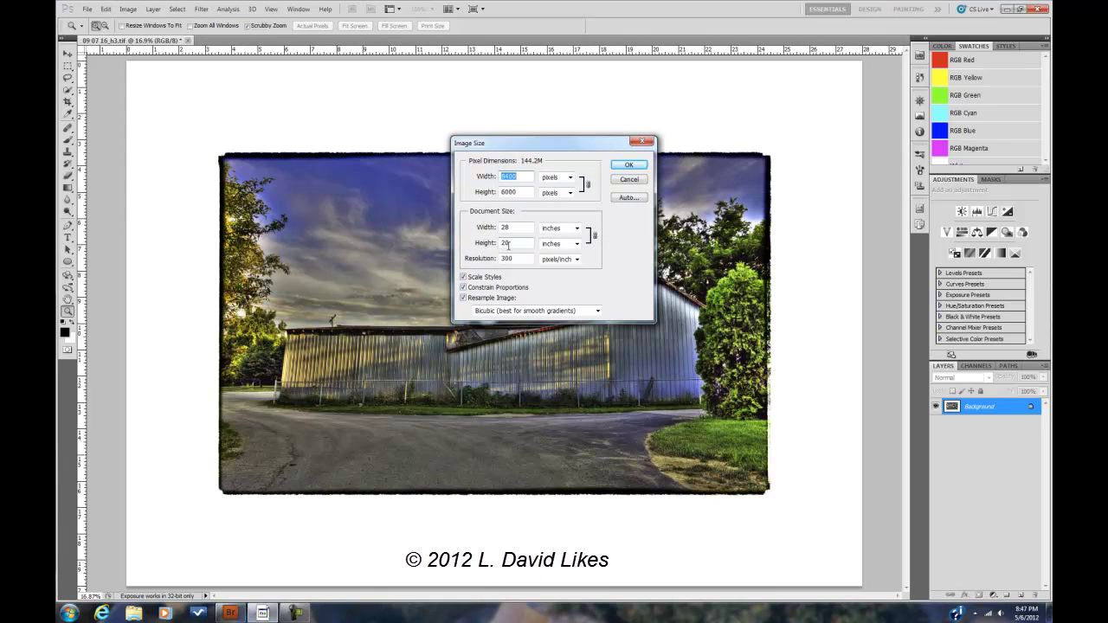
click(629, 179)
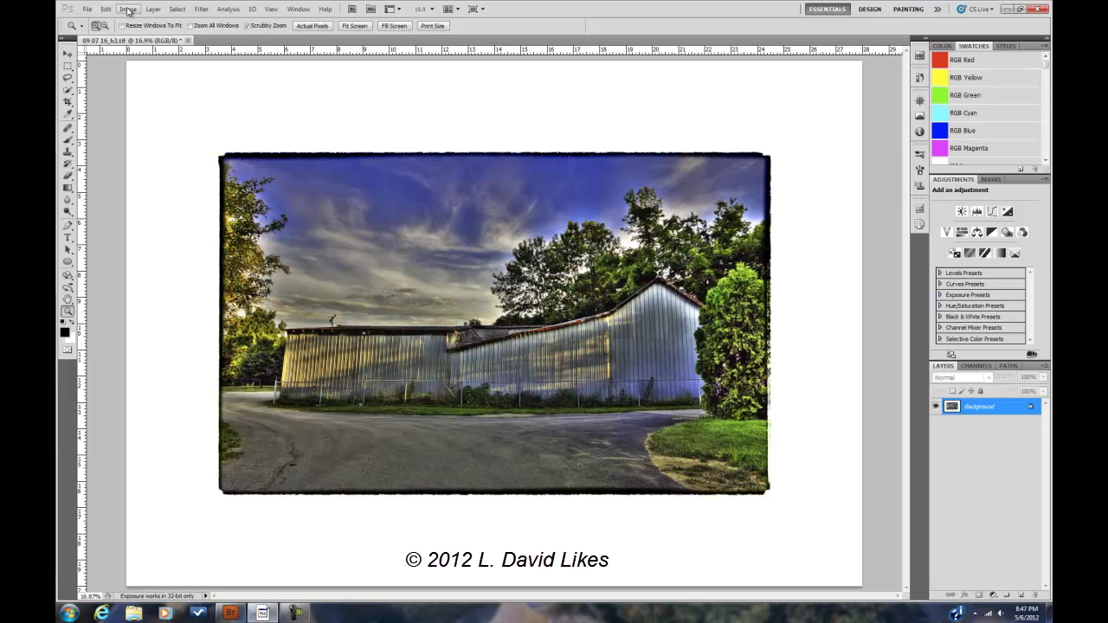
- Reduce the canvas by a relative -4 inches in width and height, accepting the clipping warning
click(128, 9)
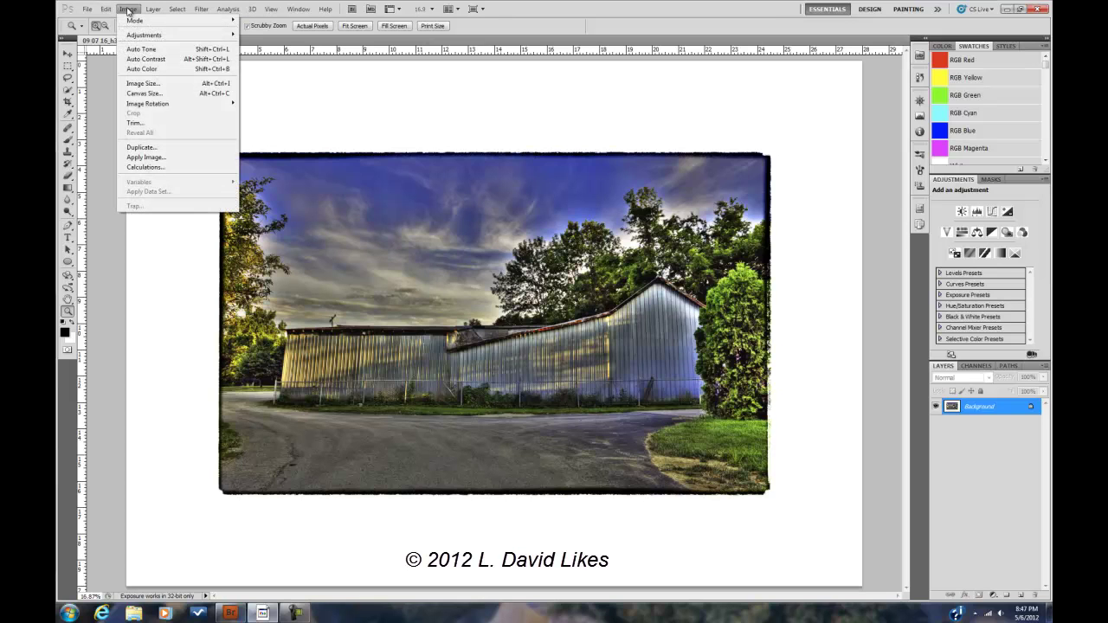
click(144, 93)
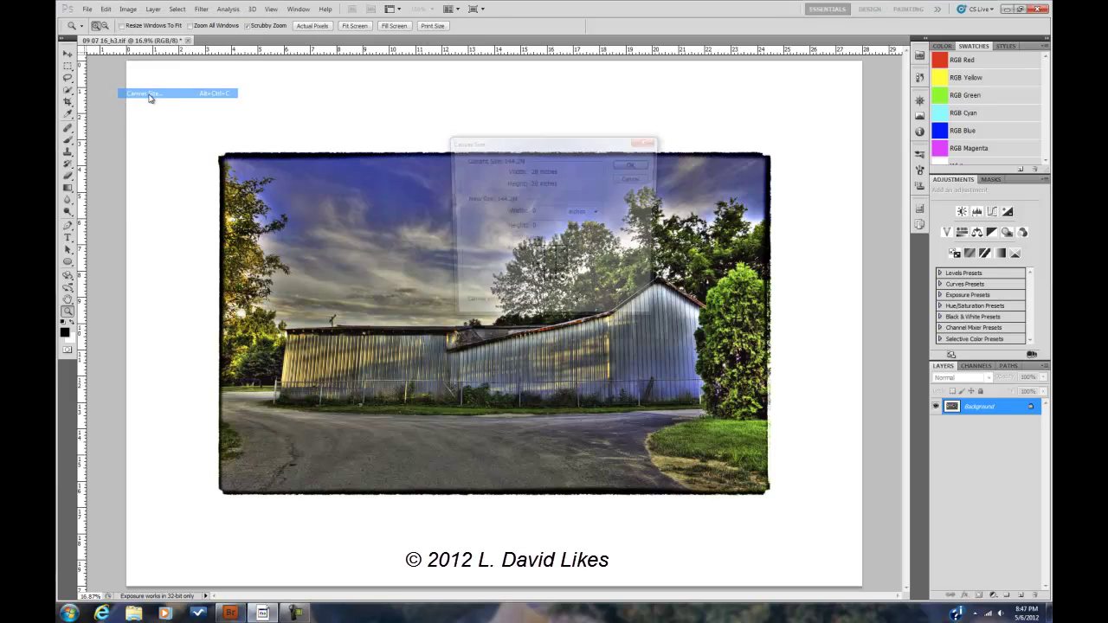
double_click(538, 211)
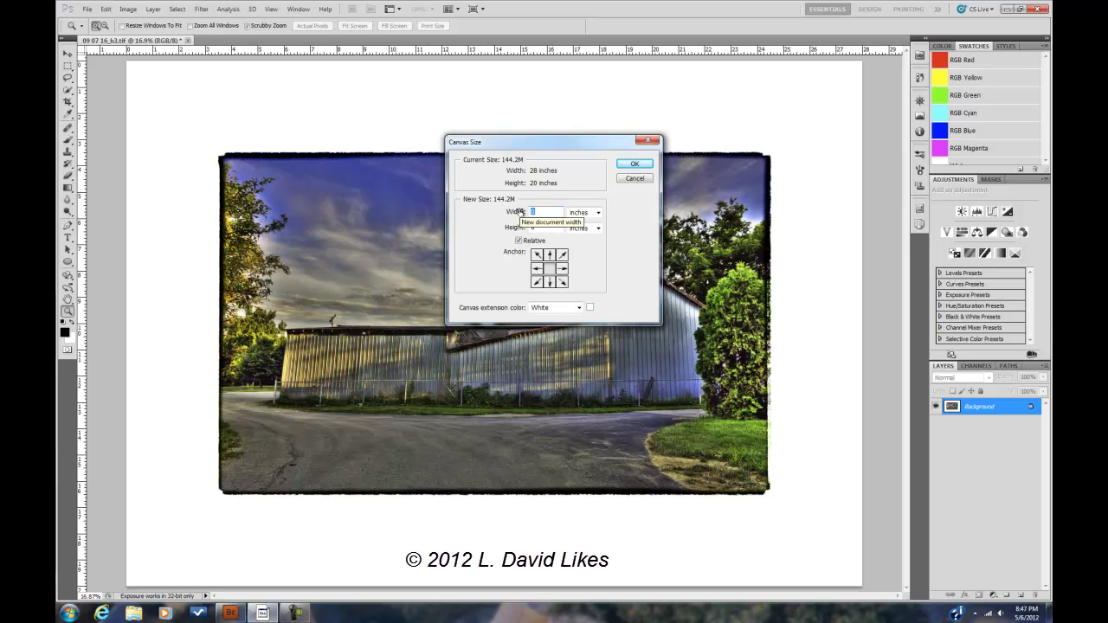
text(1)
text(4)
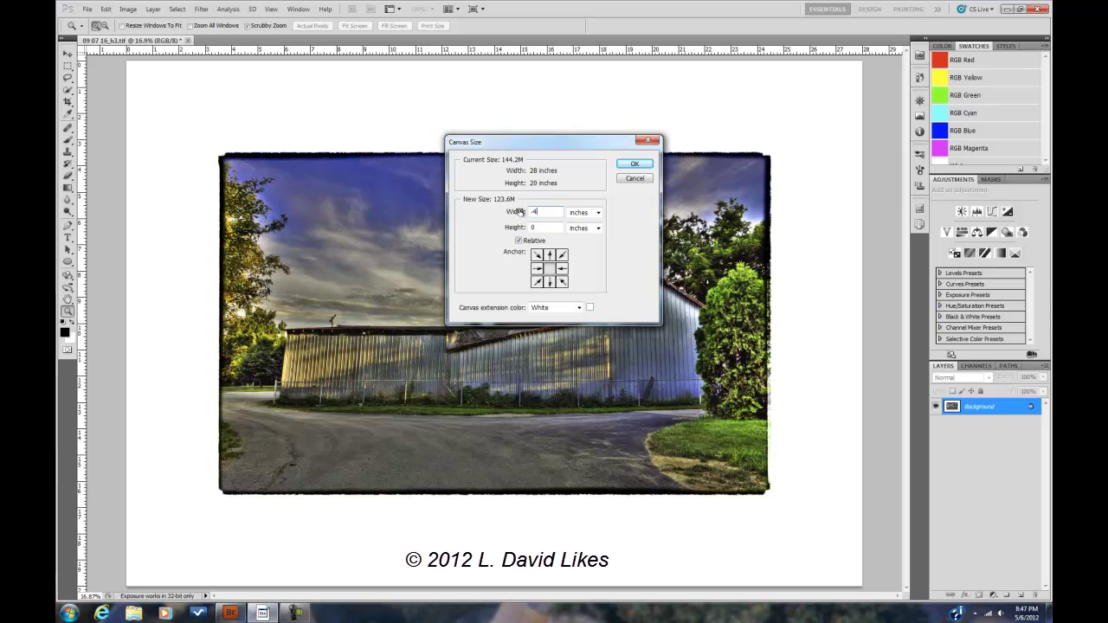
key(Tab)
text(-4)
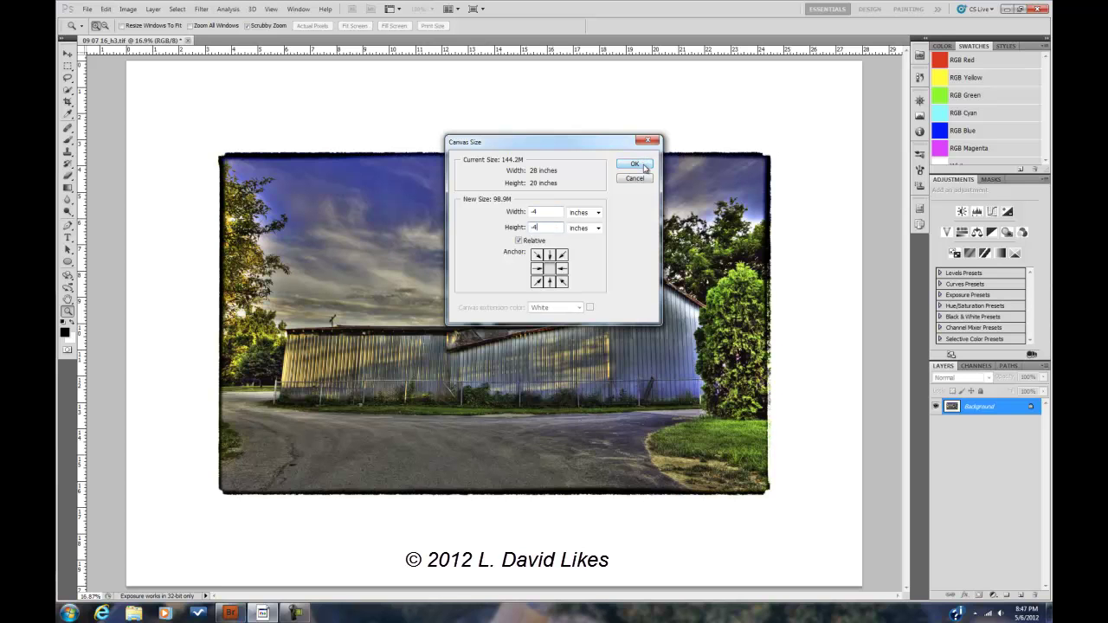
click(644, 166)
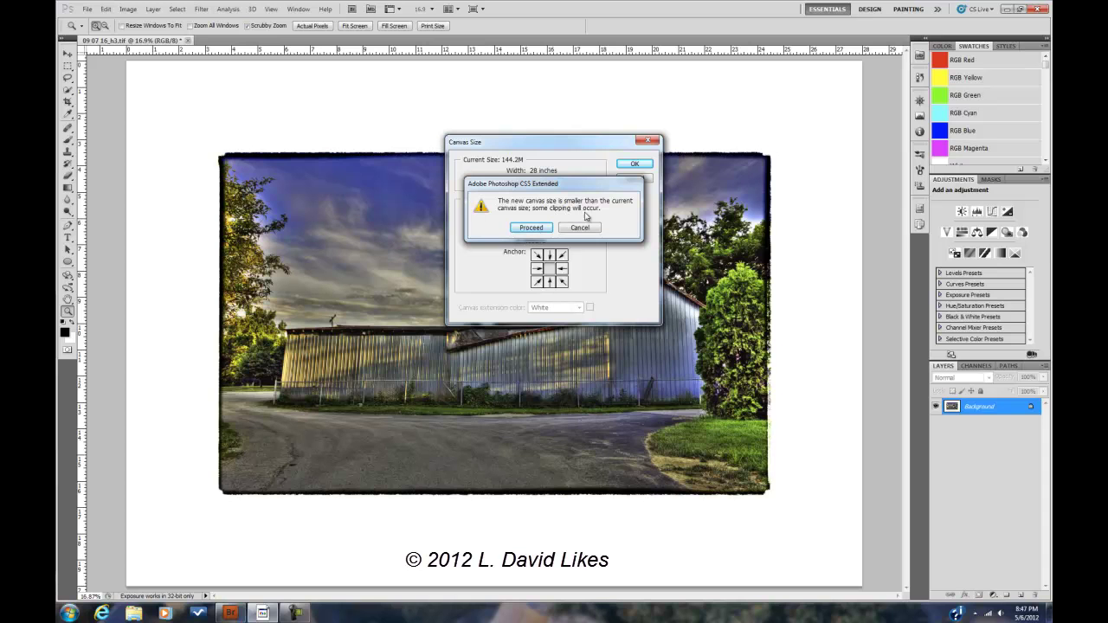
click(532, 227)
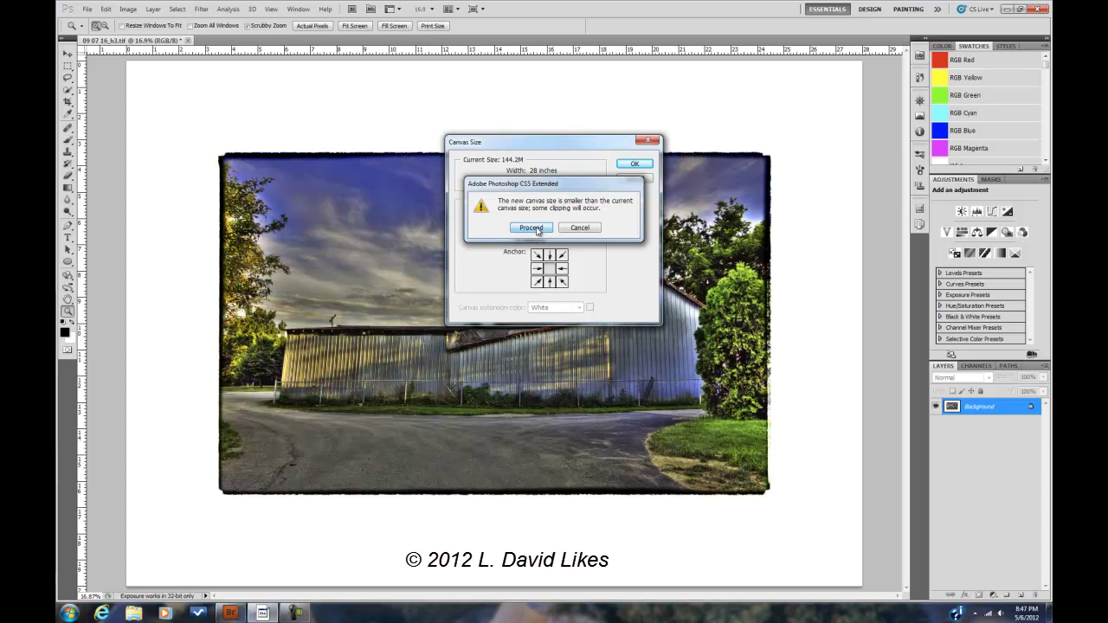